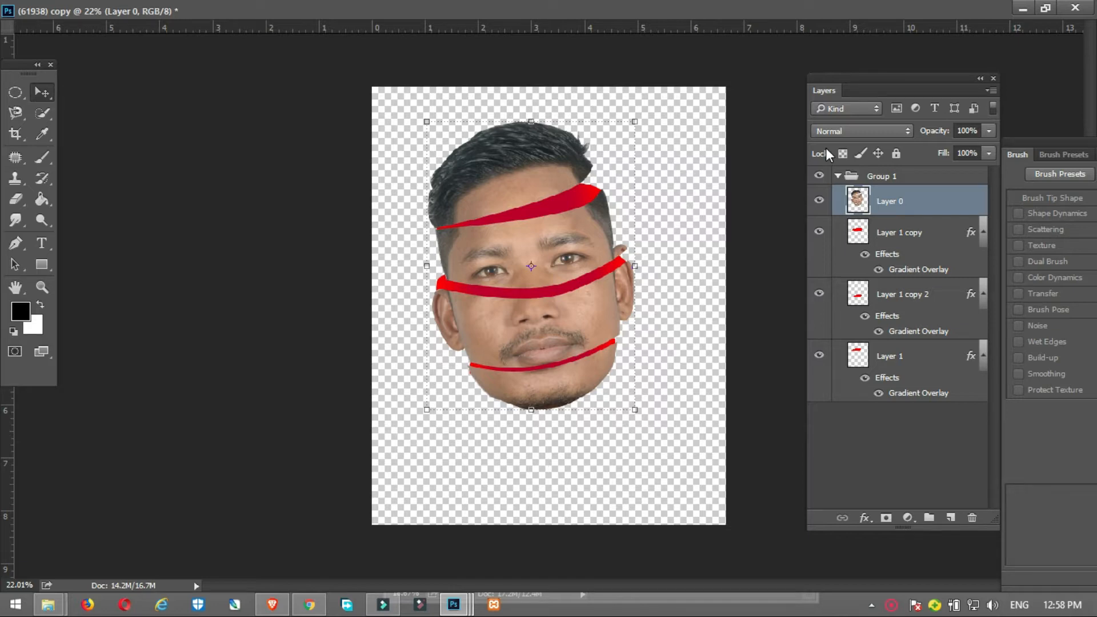
Step: Bring the original portrait (61938).JPG to the front and show it in a maximized window
{"action": "left_click", "coordinate": [1048, 8]}
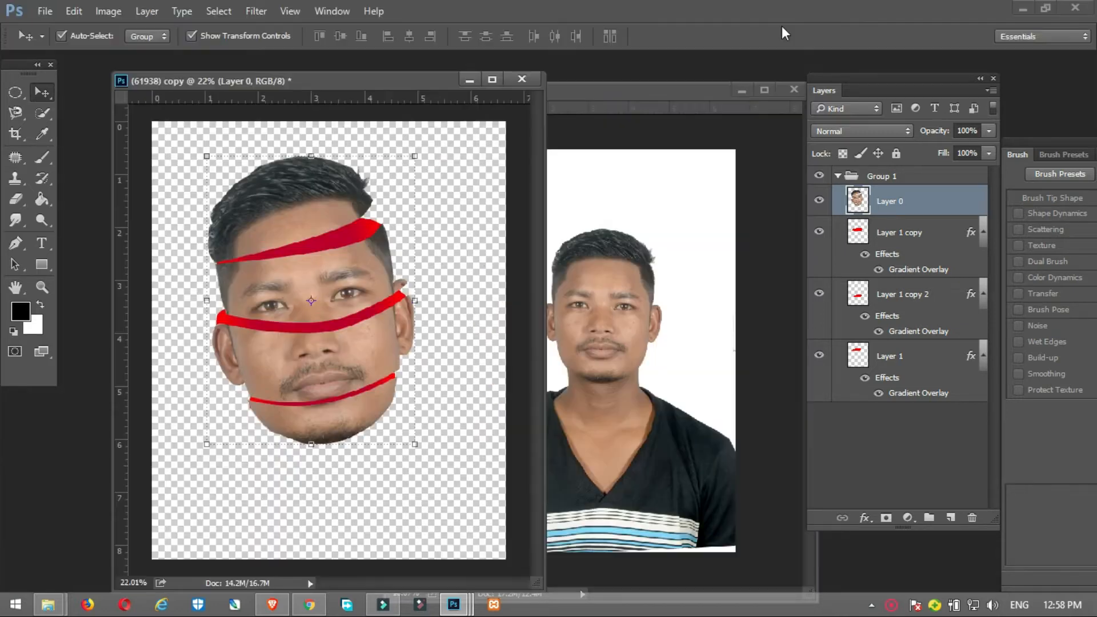
{"action": "double_click", "coordinate": [671, 90]}
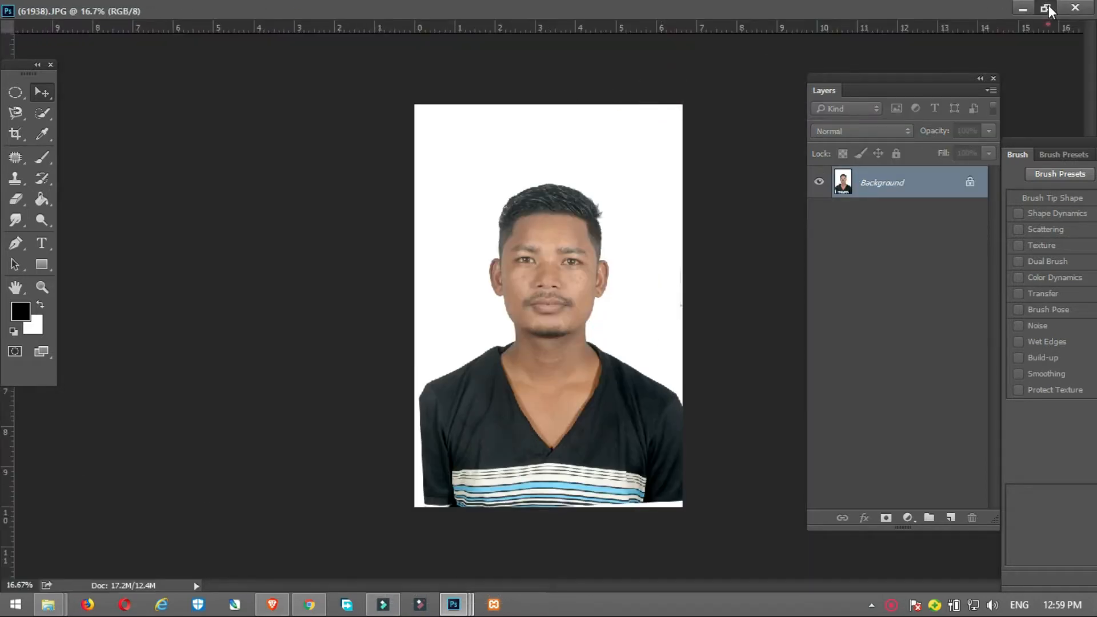
{"action": "left_click", "coordinate": [1048, 8]}
{"action": "left_click_drag", "start_coordinate": [636, 90], "coordinate": [617, 94]}
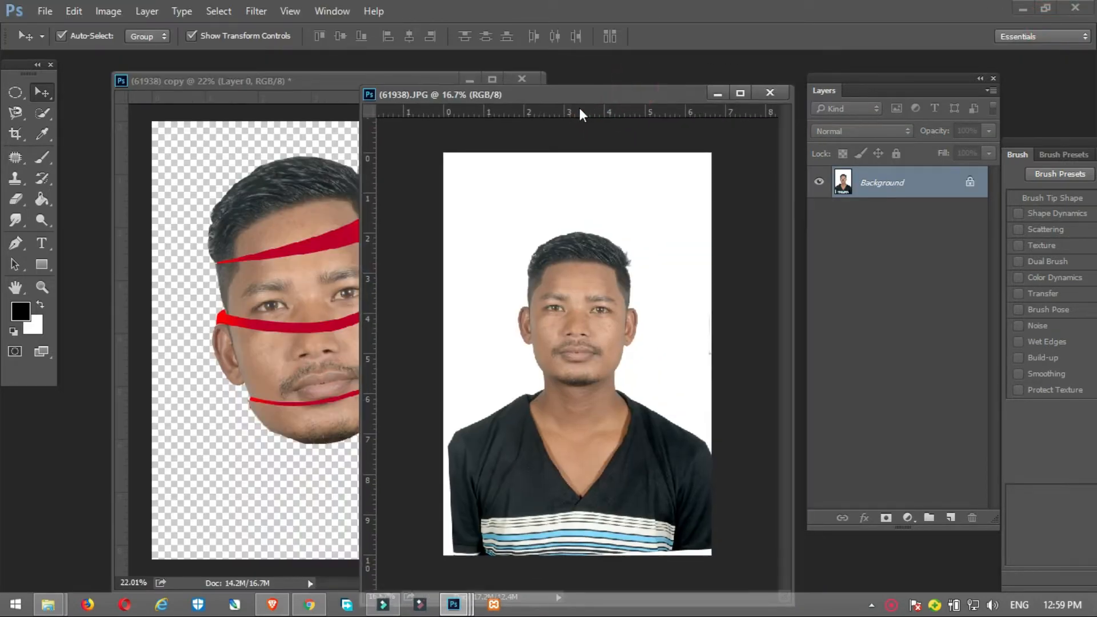
{"action": "left_click_drag", "start_coordinate": [540, 98], "coordinate": [489, 91]}
{"action": "left_click", "coordinate": [686, 87]}
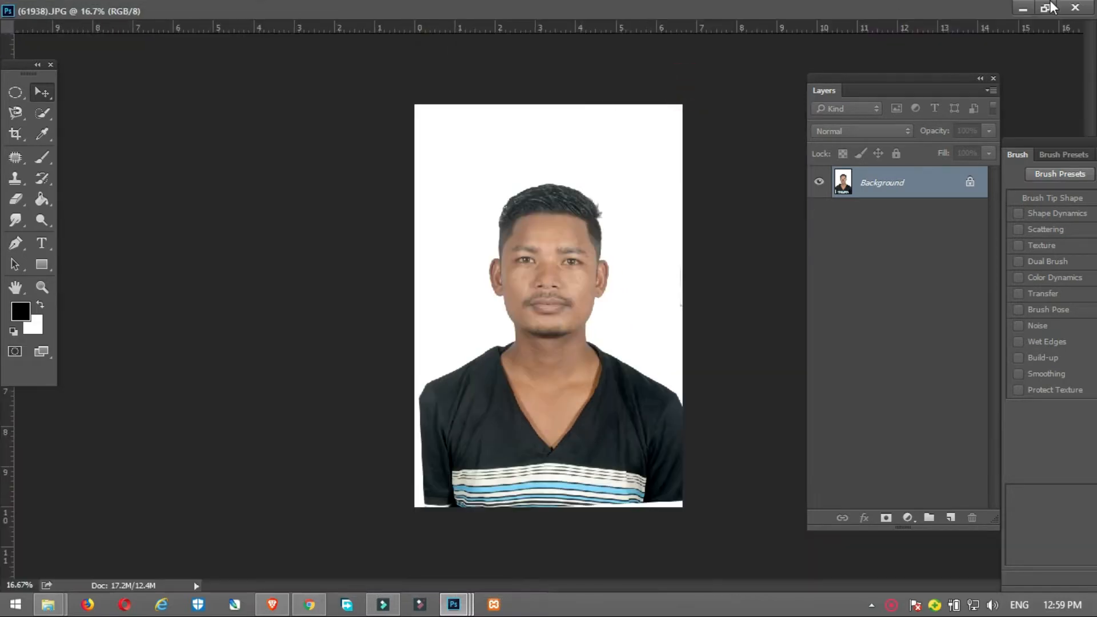
{"action": "left_click", "coordinate": [822, 12]}
Step: Start a Pen path at the jaw corner on the portrait's left side and trace the cheek edge up to the earlobe
{"action": "key", "text": "p"}
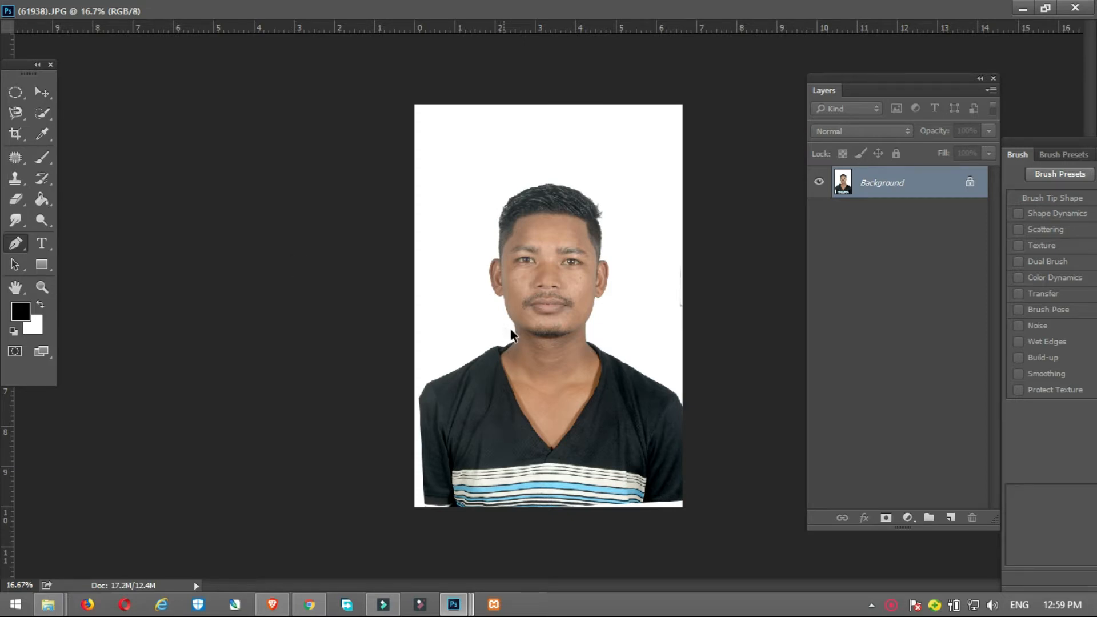
{"action": "key", "text": "ctrl+plus"}
{"action": "key", "text": "ctrl+plus"}
{"action": "key", "text": "ctrl+plus"}
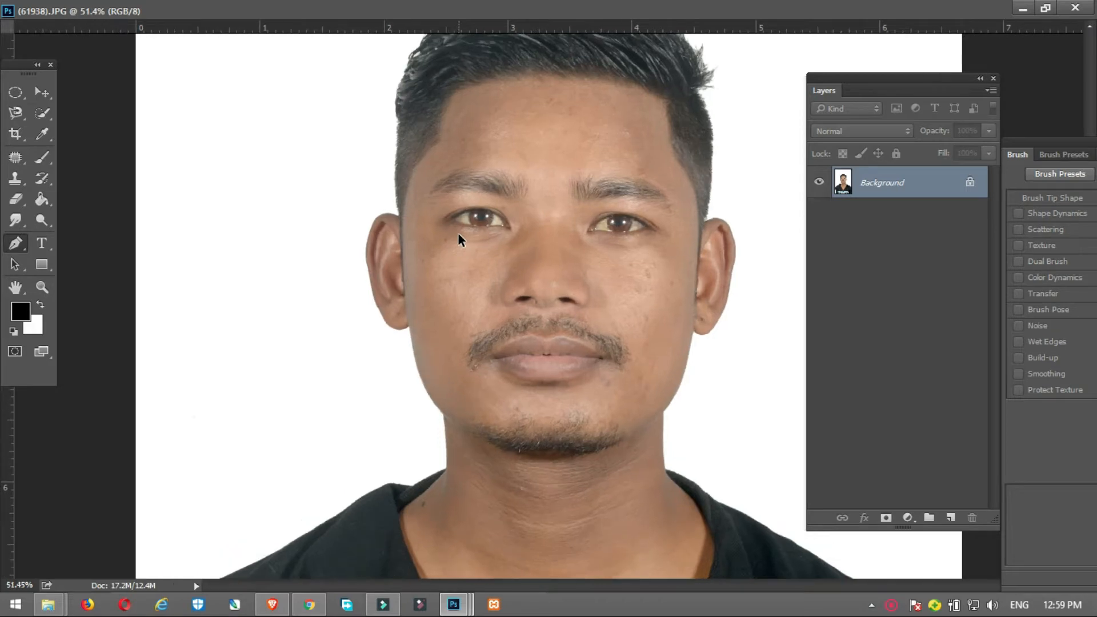
{"action": "key", "text": "ctrl+plus"}
{"action": "key", "text": "ctrl+plus"}
{"action": "key", "text": "ctrl+plus"}
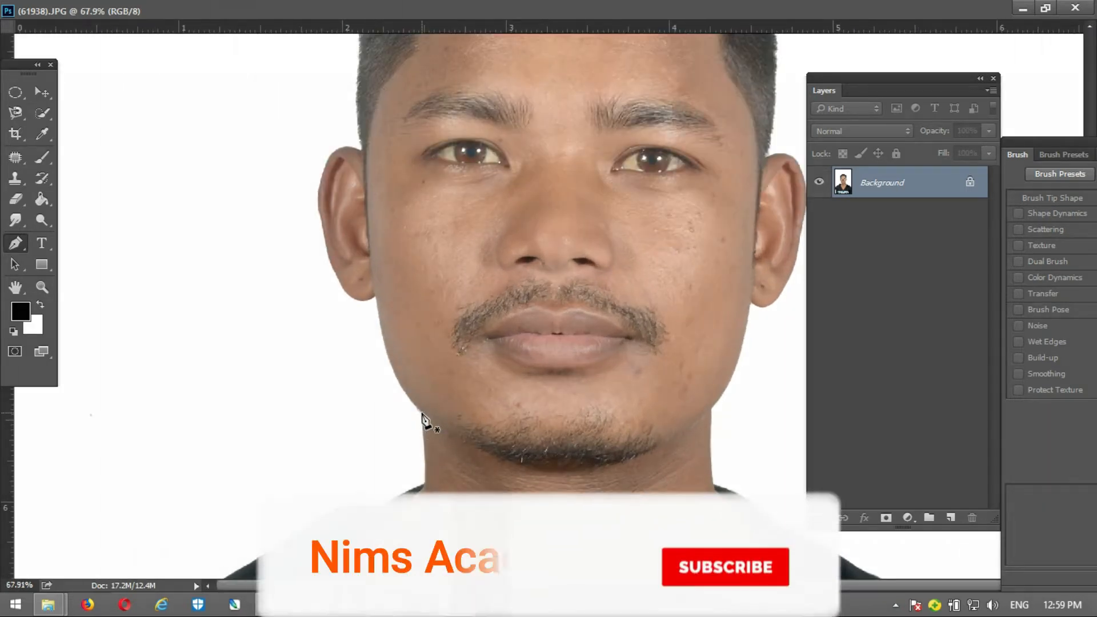
{"action": "scroll", "coordinate": [422, 420], "scroll_direction": "up", "scroll_amount": 2}
{"action": "scroll", "coordinate": [423, 420], "scroll_direction": "up", "scroll_amount": 4}
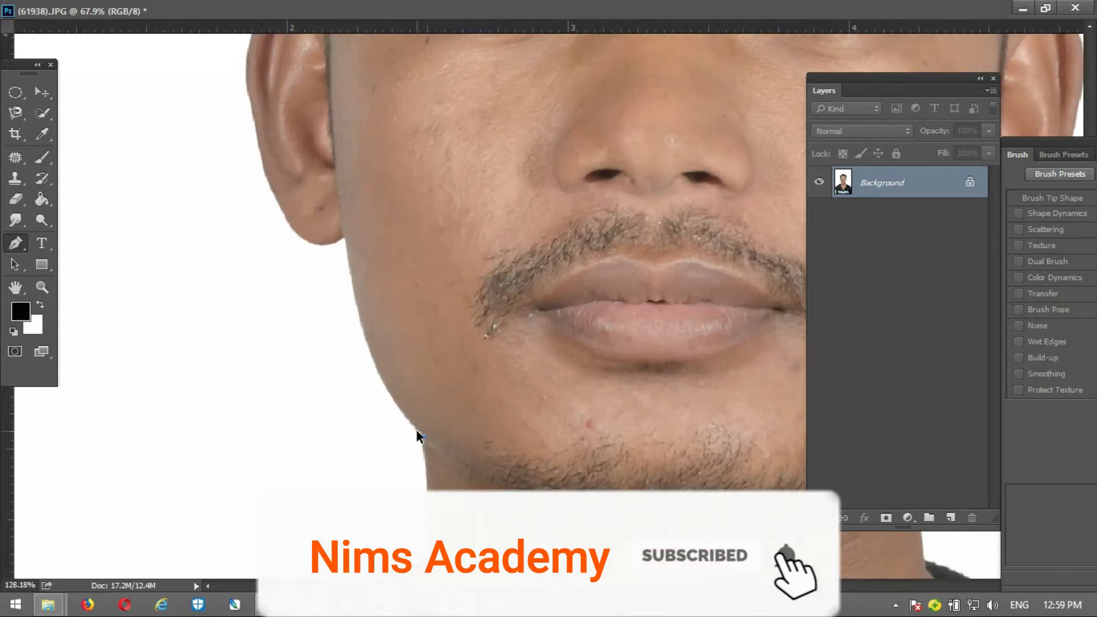
{"action": "left_click_drag", "start_coordinate": [327, 230], "coordinate": [305, 120]}
{"action": "left_click_drag", "start_coordinate": [291, 70], "coordinate": [299, 75]}
{"action": "key", "text": "ctrl+z"}
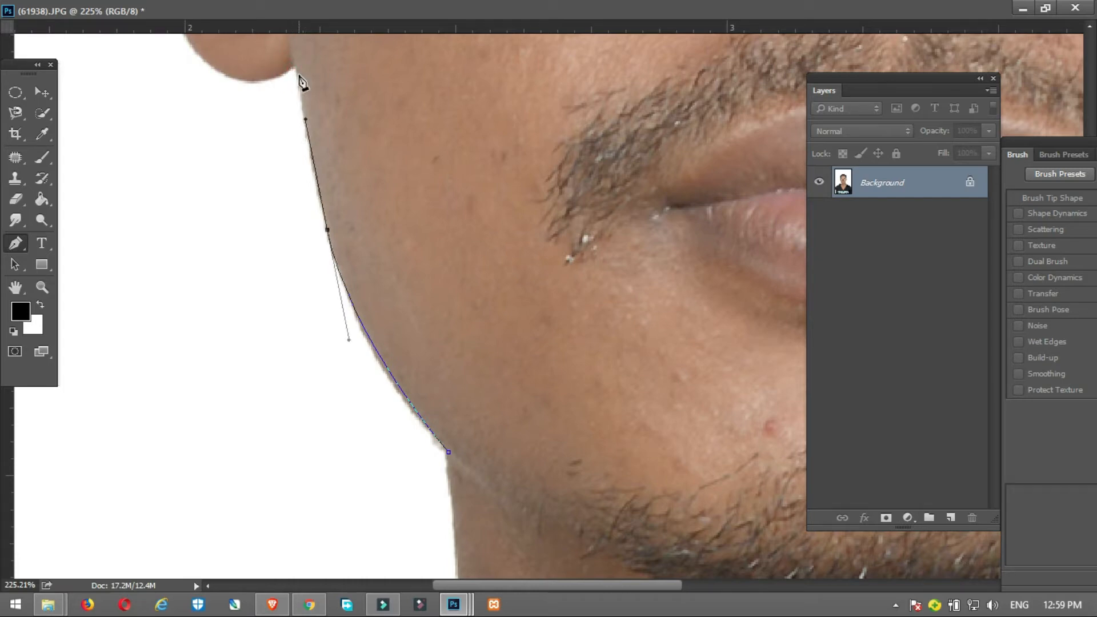
{"action": "left_click", "coordinate": [293, 65]}
Step: Continue the path around the ear on the portrait's left side until it meets the hairline
{"action": "left_click_drag", "start_coordinate": [217, 68], "coordinate": [205, 60]}
{"action": "key", "text": "space"}
{"action": "left_click_drag", "start_coordinate": [231, 56], "coordinate": [267, 296]}
{"action": "left_click_drag", "start_coordinate": [166, 124], "coordinate": [157, 62]}
{"action": "key", "text": "space"}
{"action": "left_click_drag", "start_coordinate": [253, 95], "coordinate": [238, 331]}
{"action": "left_click_drag", "start_coordinate": [128, 150], "coordinate": [146, 98]}
{"action": "key", "text": "space"}
{"action": "left_click_drag", "start_coordinate": [179, 60], "coordinate": [190, 263]}
{"action": "left_click", "coordinate": [234, 274]}
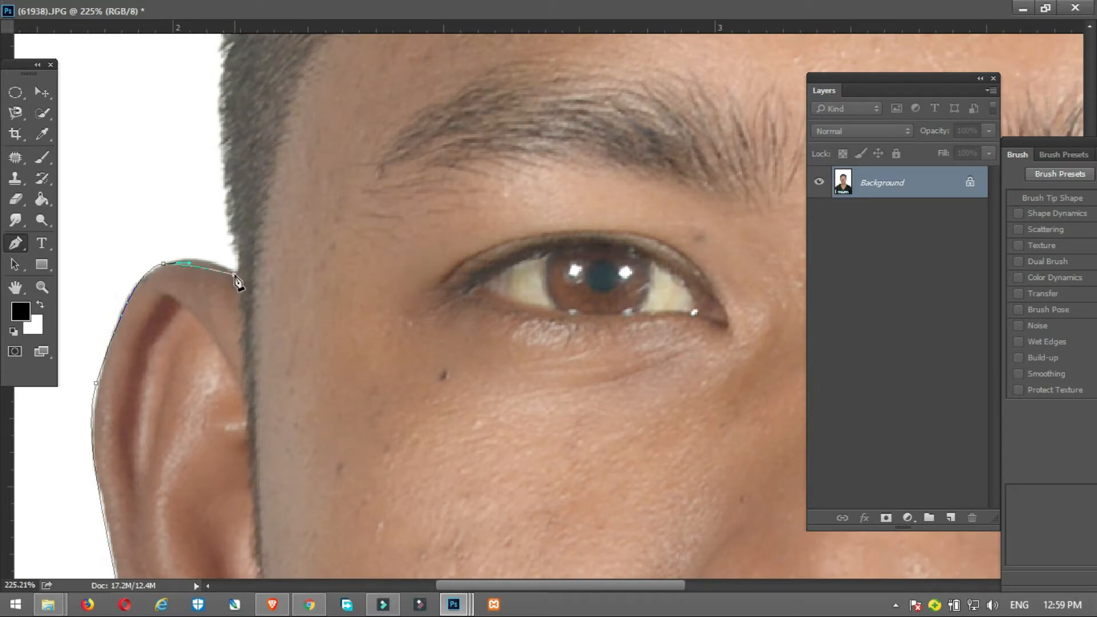
Step: Trace the side hair upward from the ear along the portrait's left edge of the head
{"action": "left_click_drag", "start_coordinate": [233, 223], "coordinate": [235, 219]}
{"action": "left_click_drag", "start_coordinate": [226, 100], "coordinate": [240, 276]}
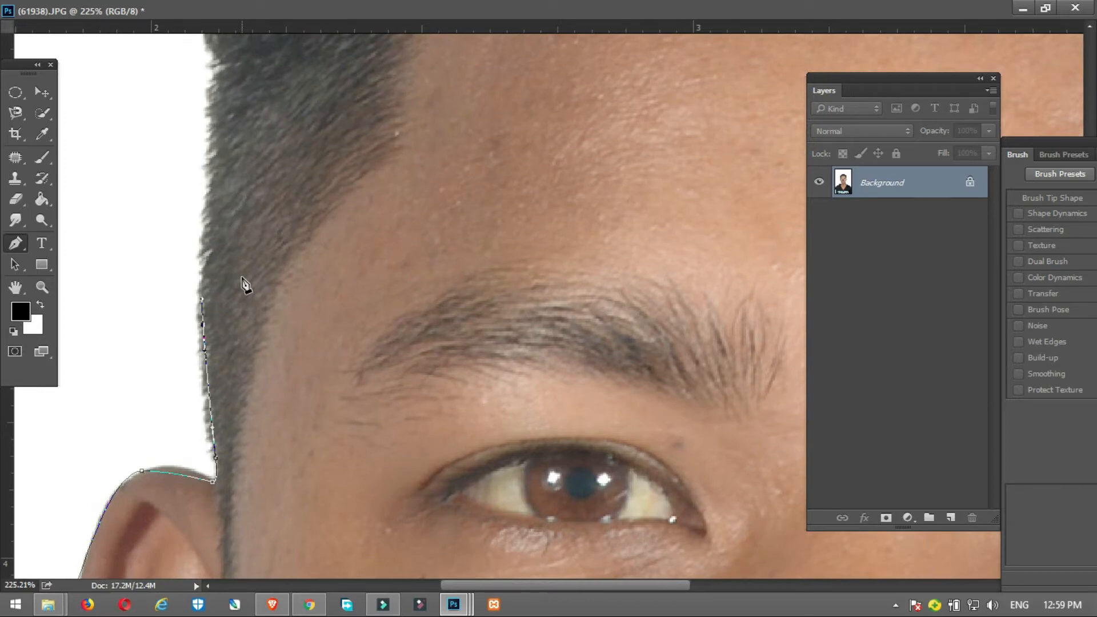
{"action": "left_click_drag", "start_coordinate": [205, 204], "coordinate": [209, 176]}
{"action": "left_click_drag", "start_coordinate": [220, 85], "coordinate": [209, 283]}
{"action": "left_click_drag", "start_coordinate": [202, 255], "coordinate": [197, 213]}
{"action": "left_click_drag", "start_coordinate": [192, 149], "coordinate": [193, 118]}
{"action": "left_click_drag", "start_coordinate": [269, 55], "coordinate": [116, 295]}
Step: Extend the path over the crown, following the upper hair contour to the opposite side of the head
{"action": "left_click_drag", "start_coordinate": [143, 175], "coordinate": [176, 130]}
{"action": "left_click_drag", "start_coordinate": [204, 94], "coordinate": [233, 72]}
{"action": "left_click_drag", "start_coordinate": [292, 60], "coordinate": [137, 279]}
{"action": "left_click_drag", "start_coordinate": [367, 188], "coordinate": [426, 191]}
{"action": "left_click_drag", "start_coordinate": [627, 153], "coordinate": [672, 165]}
{"action": "left_click_drag", "start_coordinate": [691, 181], "coordinate": [342, 149]}
{"action": "left_click_drag", "start_coordinate": [593, 209], "coordinate": [622, 228]}
{"action": "left_click_drag", "start_coordinate": [715, 303], "coordinate": [588, 177]}
Step: Trace the hair edge down the portrait's right side to where the ear begins
{"action": "left_click_drag", "start_coordinate": [615, 221], "coordinate": [635, 293]}
{"action": "mouse_move", "coordinate": [637, 354]}
{"action": "left_mouse_down"}
{"action": "mouse_move", "coordinate": [637, 379]}
{"action": "mouse_move", "coordinate": [534, 102]}
{"action": "left_mouse_up"}
{"action": "left_click_drag", "start_coordinate": [600, 345], "coordinate": [601, 377]}
{"action": "left_click_drag", "start_coordinate": [605, 411], "coordinate": [605, 228]}
{"action": "left_click_drag", "start_coordinate": [577, 390], "coordinate": [574, 404]}
{"action": "left_click", "coordinate": [564, 466]}
Step: Continue the path around the ear on the portrait's right side to the base of its earlobe
{"action": "mouse_move", "coordinate": [614, 454]}
{"action": "left_mouse_down"}
{"action": "mouse_move", "coordinate": [627, 453]}
{"action": "mouse_move", "coordinate": [617, 244]}
{"action": "left_mouse_up"}
{"action": "left_click_drag", "start_coordinate": [657, 257], "coordinate": [664, 287]}
{"action": "mouse_move", "coordinate": [679, 379]}
{"action": "left_mouse_down"}
{"action": "mouse_move", "coordinate": [677, 419]}
{"action": "mouse_move", "coordinate": [641, 134]}
{"action": "left_mouse_up"}
{"action": "left_click_drag", "start_coordinate": [630, 297], "coordinate": [623, 323]}
{"action": "left_click_drag", "start_coordinate": [579, 415], "coordinate": [561, 438]}
{"action": "mouse_move", "coordinate": [528, 462]}
{"action": "left_mouse_down"}
{"action": "mouse_move", "coordinate": [506, 464]}
{"action": "mouse_move", "coordinate": [491, 239]}
{"action": "left_mouse_up"}
{"action": "left_click", "coordinate": [482, 450]}
Step: Trace the jawline and underside of the chin back to the starting anchor and close the head path
{"action": "mouse_move", "coordinate": [461, 364]}
{"action": "left_mouse_down"}
{"action": "mouse_move", "coordinate": [445, 425]}
{"action": "mouse_move", "coordinate": [489, 168]}
{"action": "left_mouse_up"}
{"action": "left_click_drag", "start_coordinate": [426, 314], "coordinate": [404, 339]}
{"action": "left_click_drag", "start_coordinate": [331, 329], "coordinate": [550, 191]}
{"action": "left_click_drag", "start_coordinate": [374, 338], "coordinate": [340, 348]}
{"action": "left_click_drag", "start_coordinate": [342, 347], "coordinate": [658, 250]}
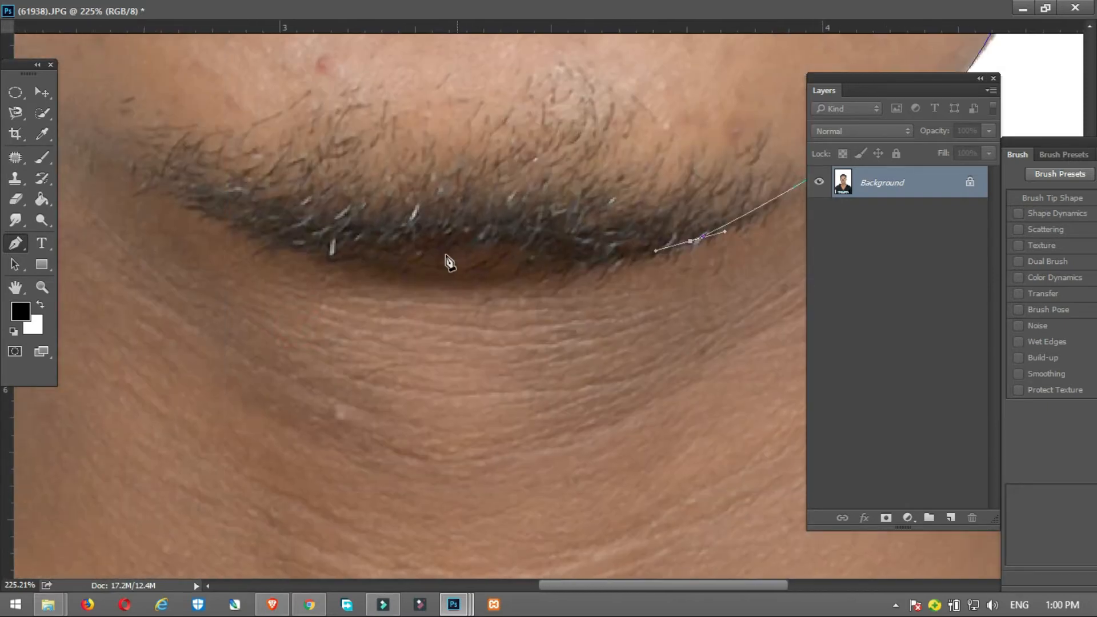
{"action": "left_click_drag", "start_coordinate": [446, 253], "coordinate": [374, 251]}
{"action": "left_click_drag", "start_coordinate": [375, 251], "coordinate": [695, 333]}
{"action": "left_click_drag", "start_coordinate": [417, 238], "coordinate": [369, 203]}
{"action": "left_click", "coordinate": [321, 172]}
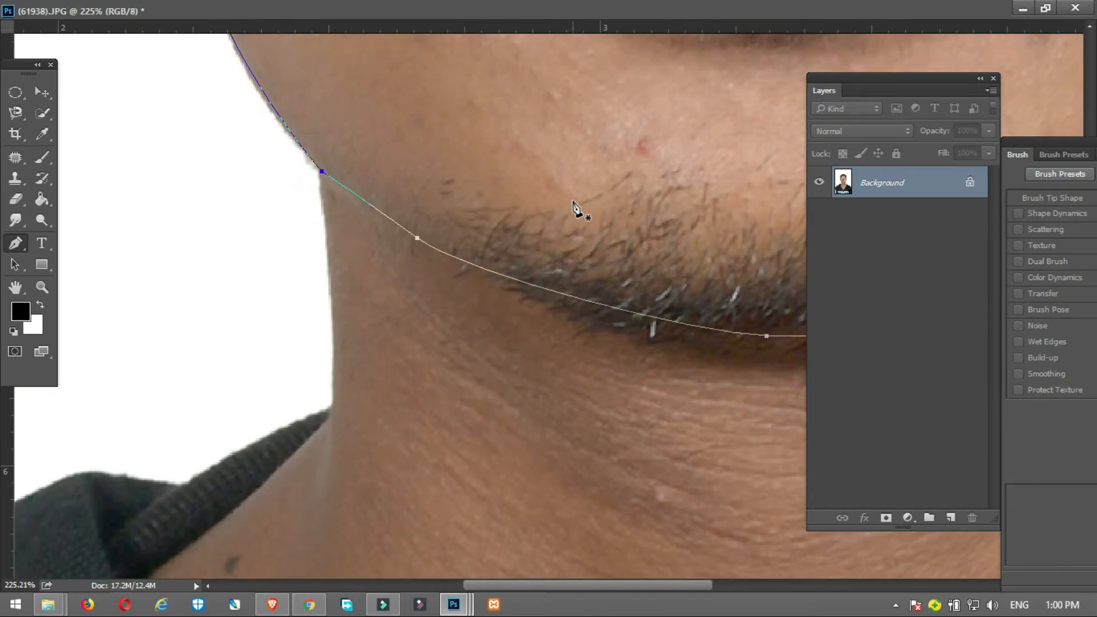
Step: Convert the closed head path into a new selection with a feather radius of 0 pixels
{"action": "right_click", "coordinate": [458, 142]}
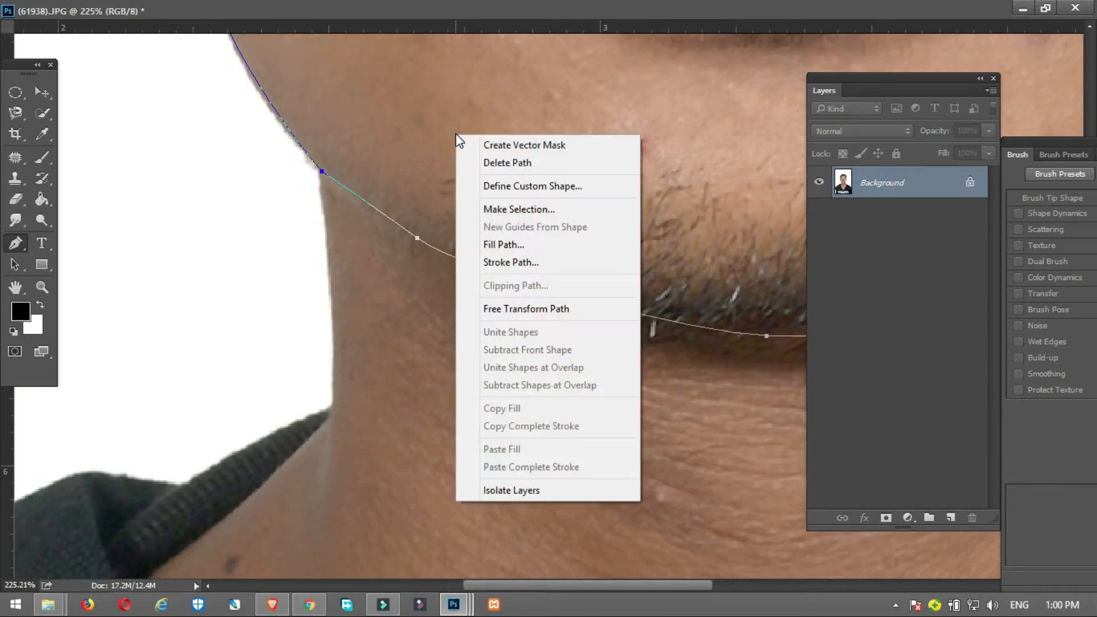
{"action": "left_click", "coordinate": [532, 207]}
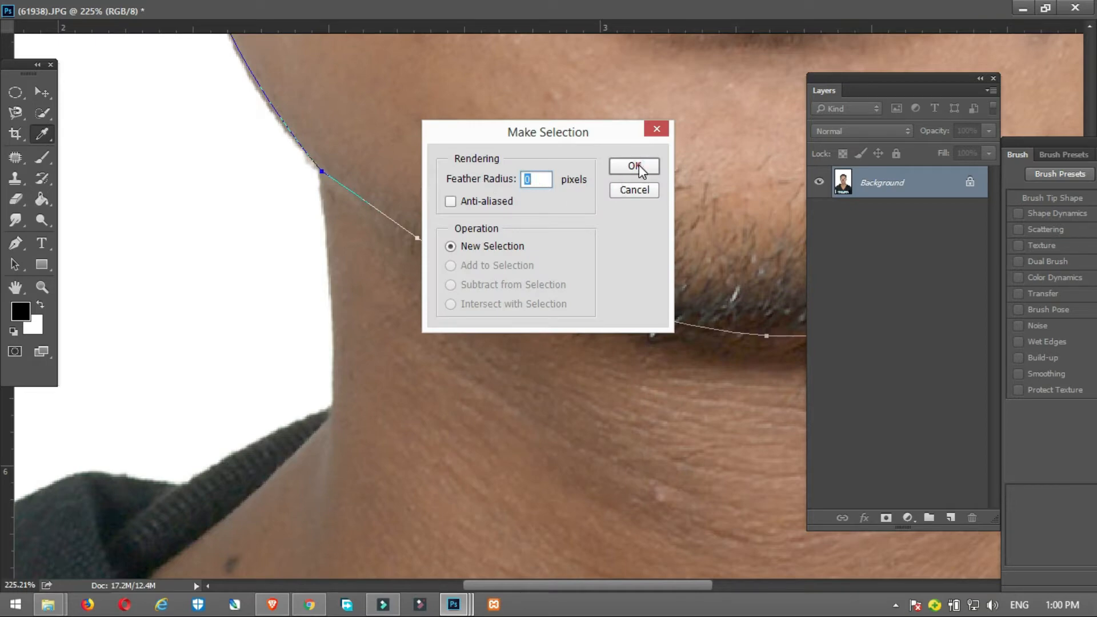
{"action": "left_click", "coordinate": [634, 166]}
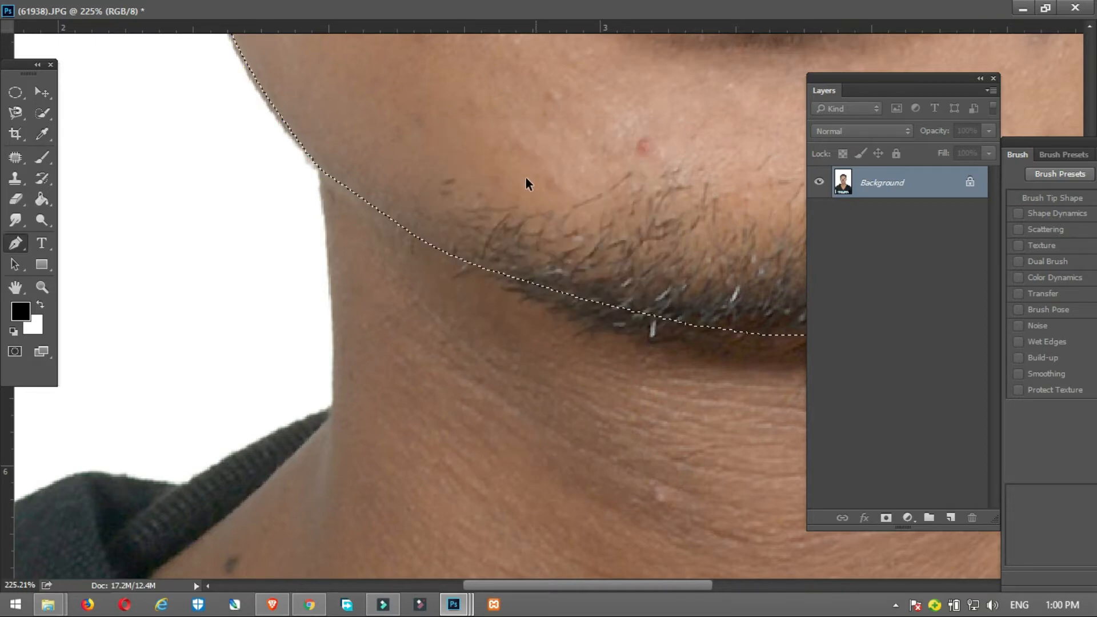
Step: Add a layer mask from the head selection to hide the background, neck and body
{"action": "scroll", "coordinate": [526, 174], "scroll_direction": "down", "scroll_amount": 5}
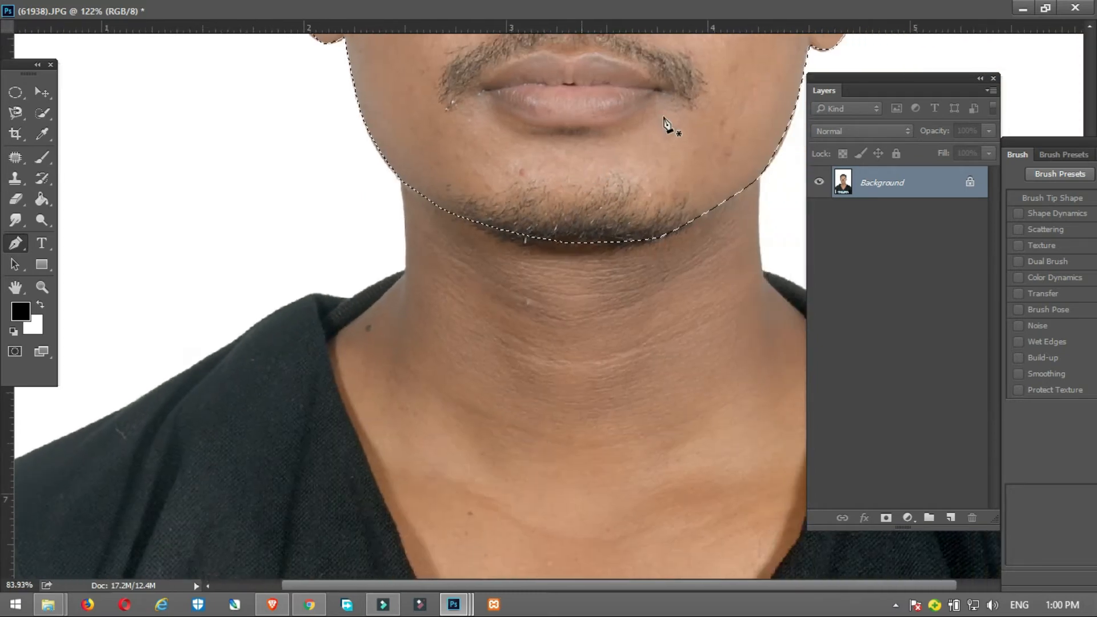
{"action": "left_click_drag", "start_coordinate": [642, 98], "coordinate": [453, 372]}
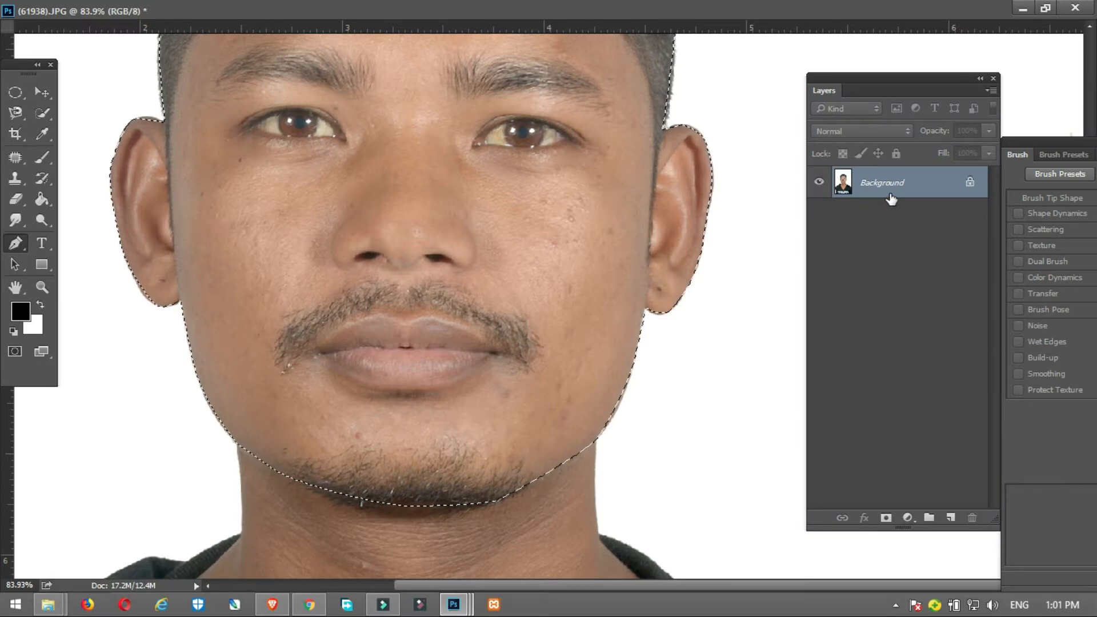
{"action": "left_click", "coordinate": [886, 518]}
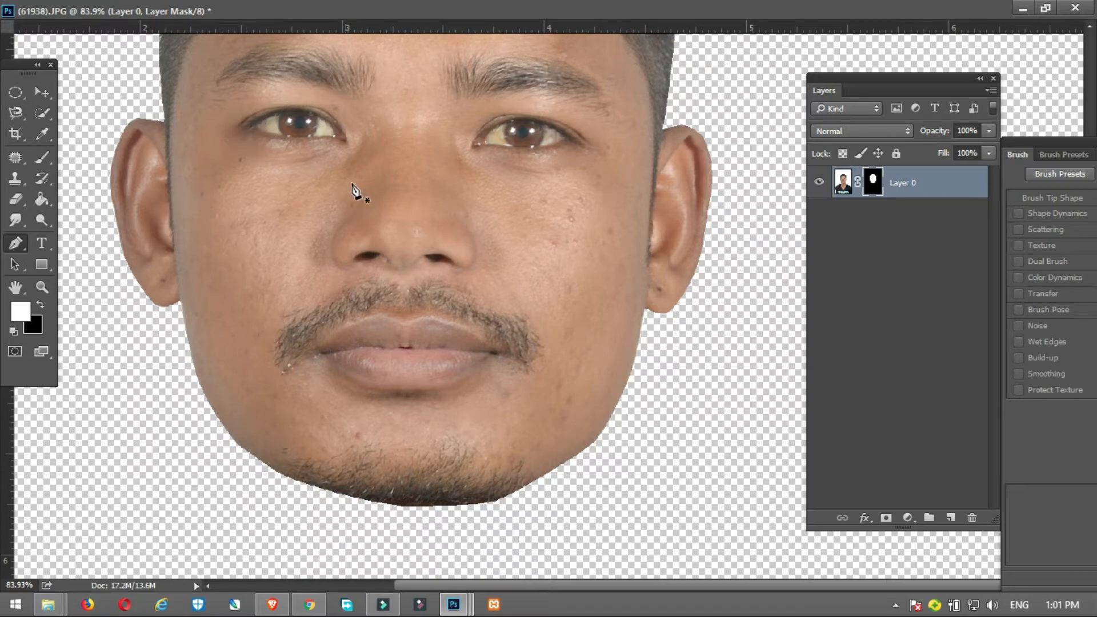
Step: Enlarge the masked head proportionally and position it near the middle of the canvas
{"action": "scroll", "coordinate": [352, 183], "scroll_direction": "down", "scroll_amount": 4}
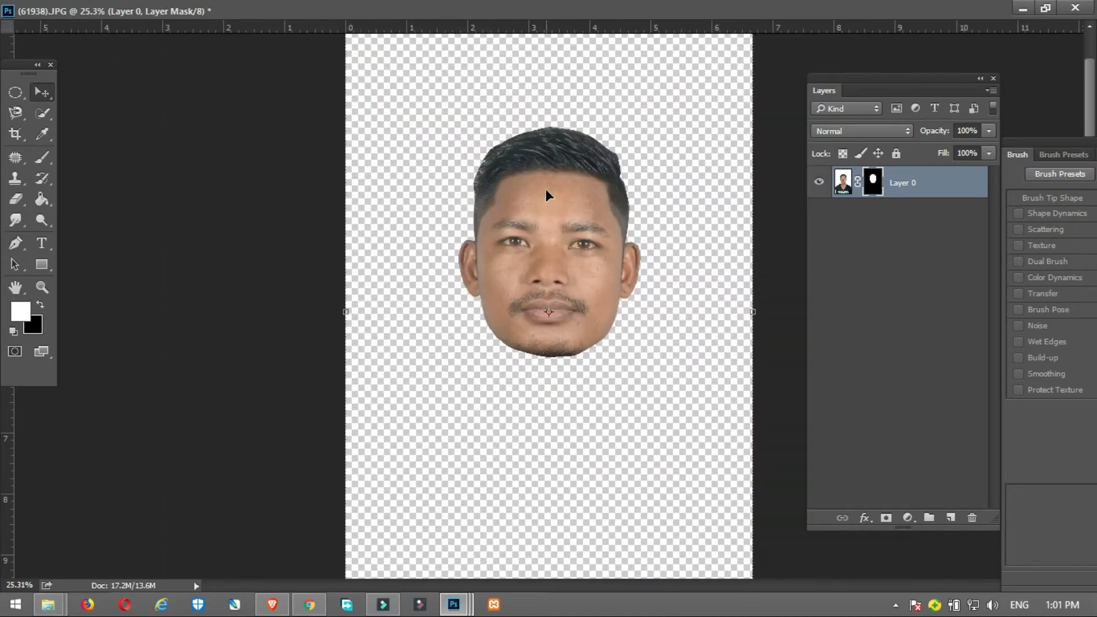
{"action": "key", "text": "v"}
{"action": "left_click_drag", "start_coordinate": [559, 179], "coordinate": [549, 223]}
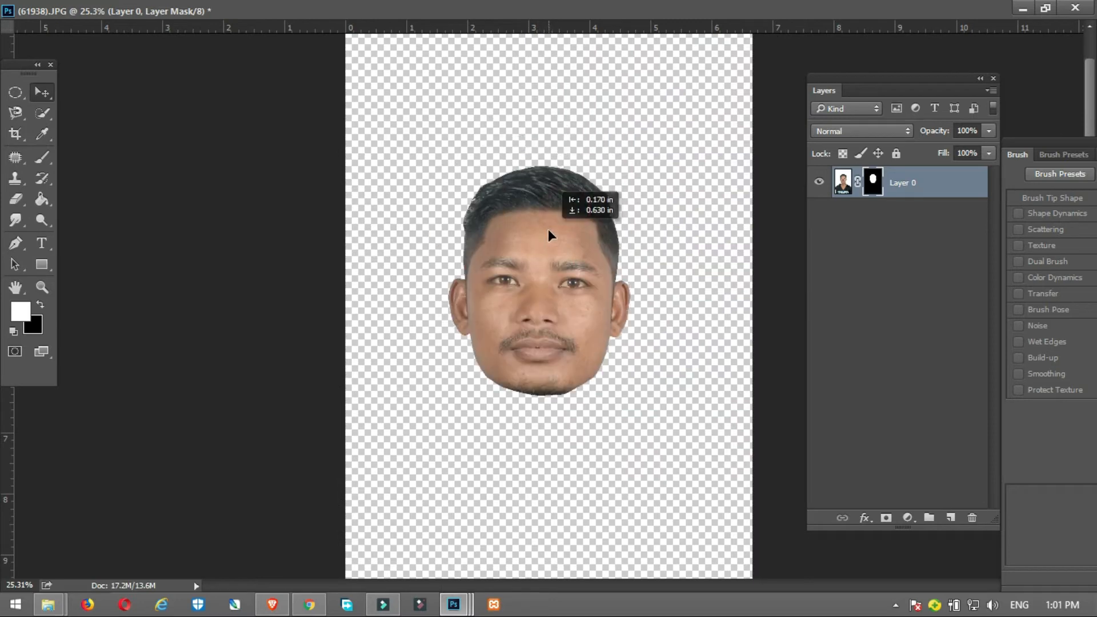
{"action": "left_click_drag", "start_coordinate": [746, 55], "coordinate": [783, 17]}
{"action": "left_click_drag", "start_coordinate": [627, 174], "coordinate": [558, 271]}
{"action": "left_click_drag", "start_coordinate": [733, 83], "coordinate": [708, 142]}
{"action": "left_click_drag", "start_coordinate": [643, 186], "coordinate": [615, 240]}
{"action": "left_click_drag", "start_coordinate": [769, 44], "coordinate": [793, 2]}
{"action": "left_click_drag", "start_coordinate": [599, 196], "coordinate": [624, 166]}
{"action": "key", "text": "Return"}
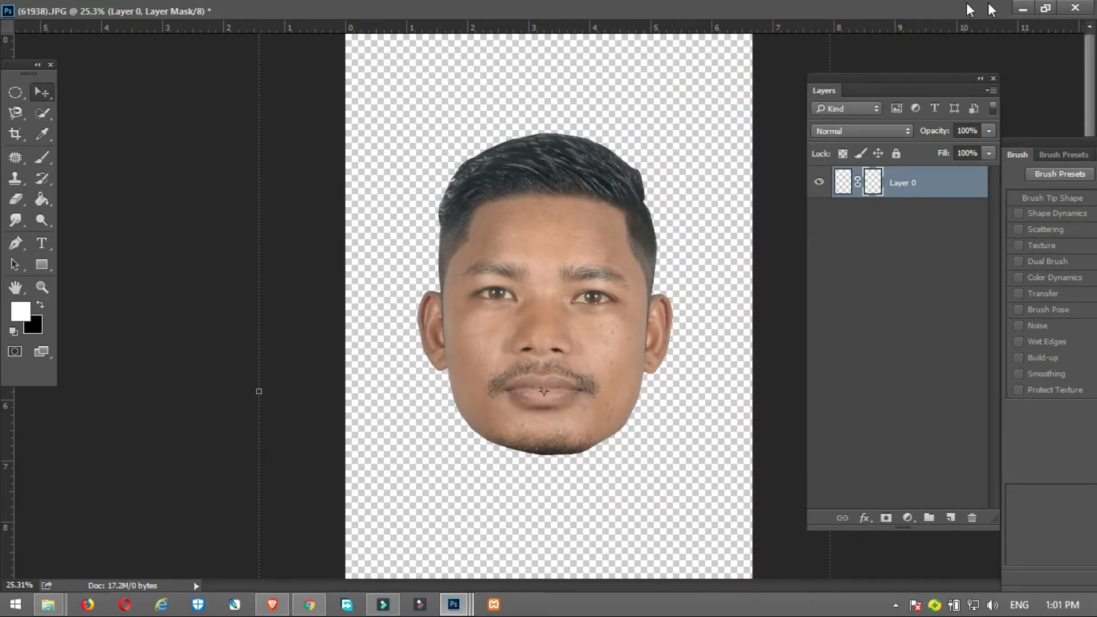
Step: Apply the layer mask on Layer 0 so the head cutout becomes permanent
{"action": "left_click", "coordinate": [1045, 8]}
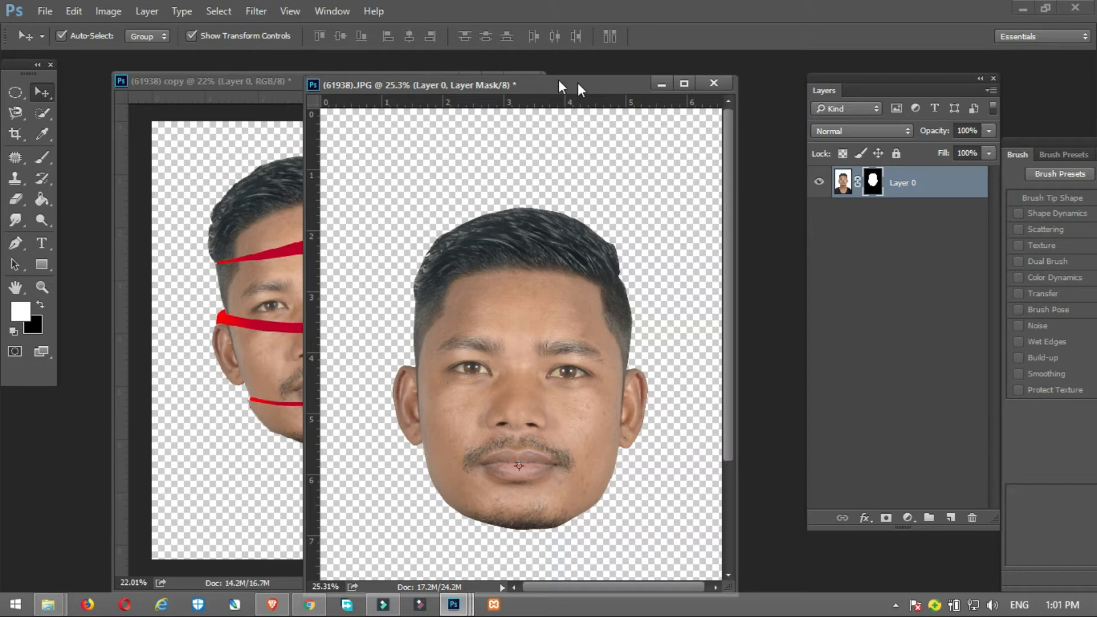
{"action": "left_click", "coordinate": [685, 84]}
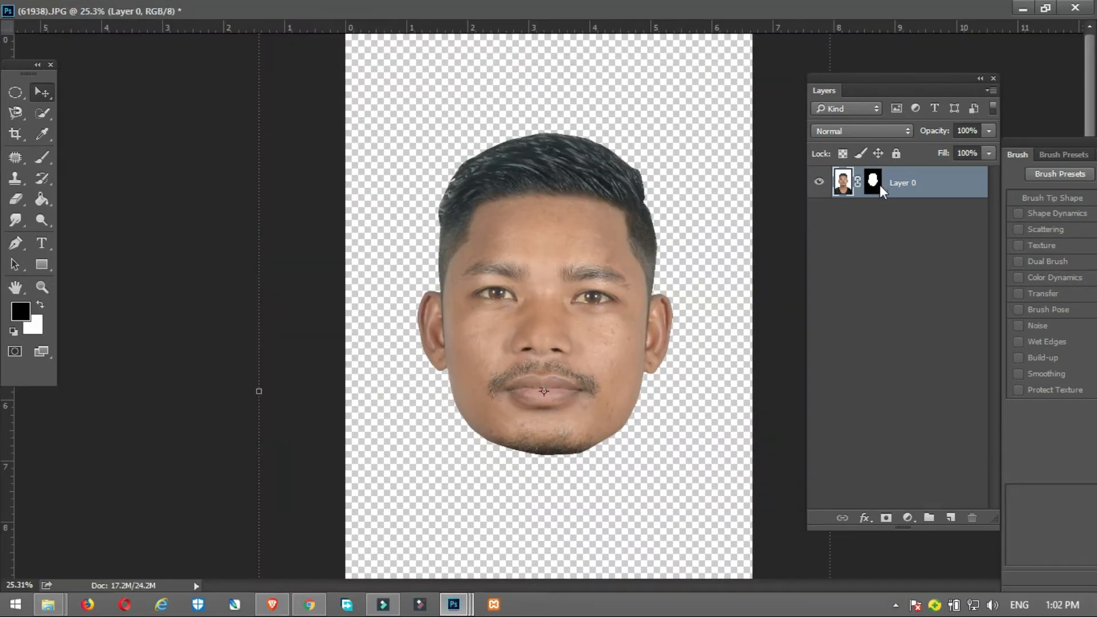
{"action": "right_click", "coordinate": [880, 186]}
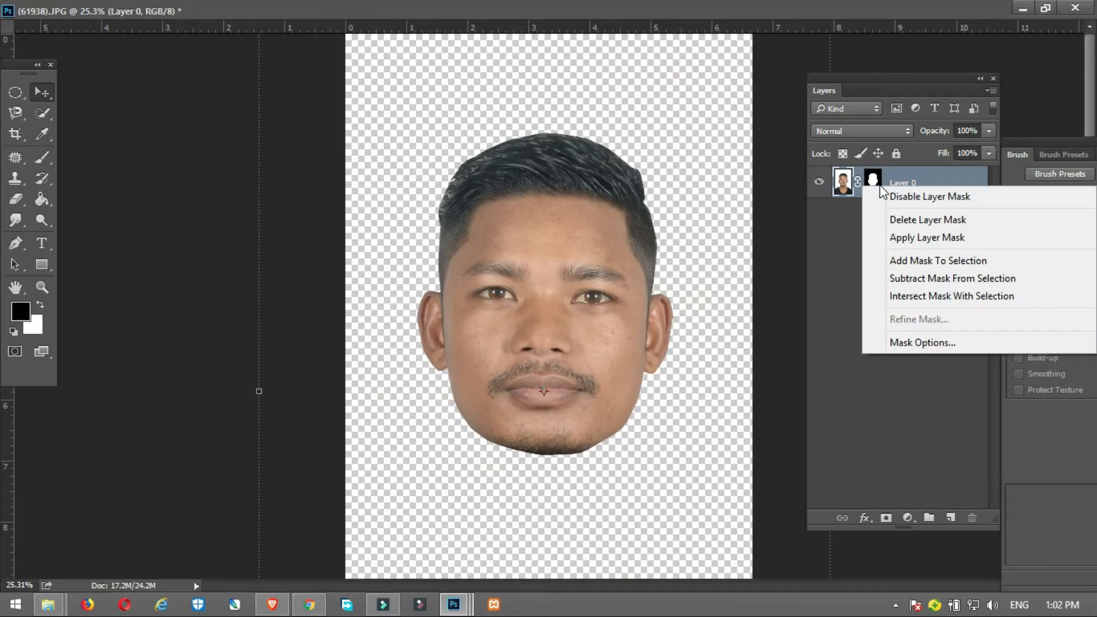
{"action": "left_click", "coordinate": [906, 238]}
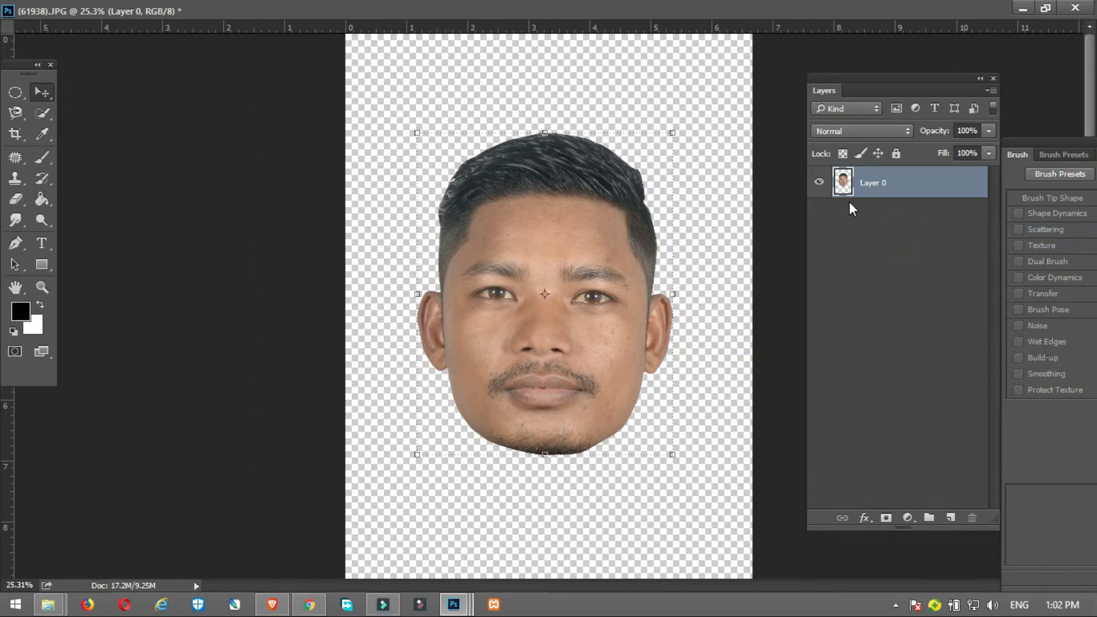
Step: Scale the head cutout up slightly more and centre it on the canvas
{"action": "left_click_drag", "start_coordinate": [591, 246], "coordinate": [584, 213]}
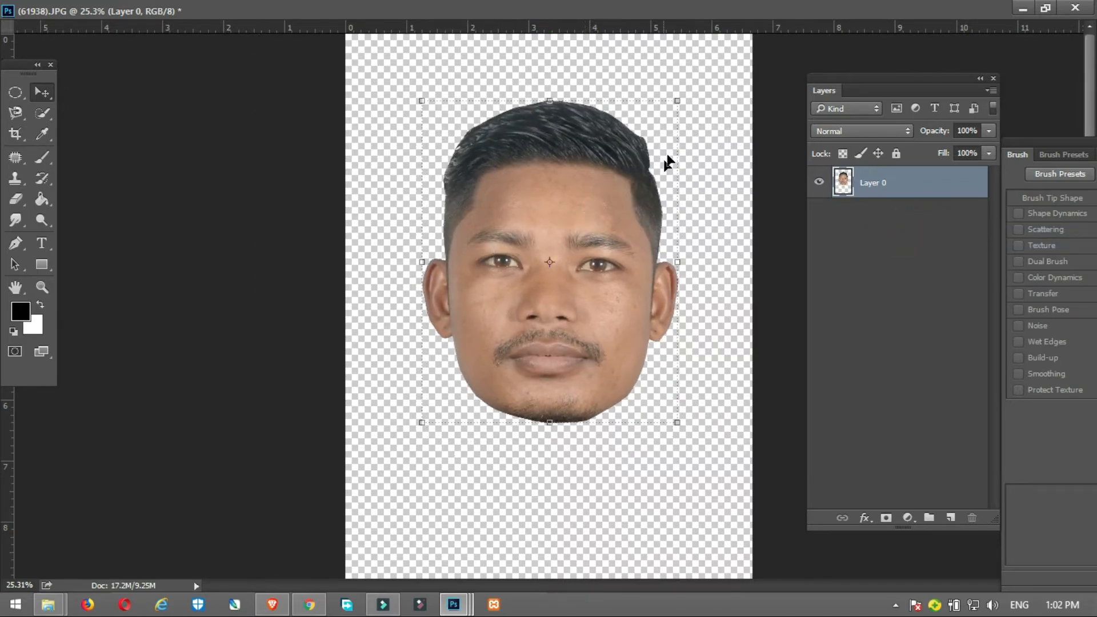
{"action": "left_click_drag", "start_coordinate": [675, 105], "coordinate": [708, 49]}
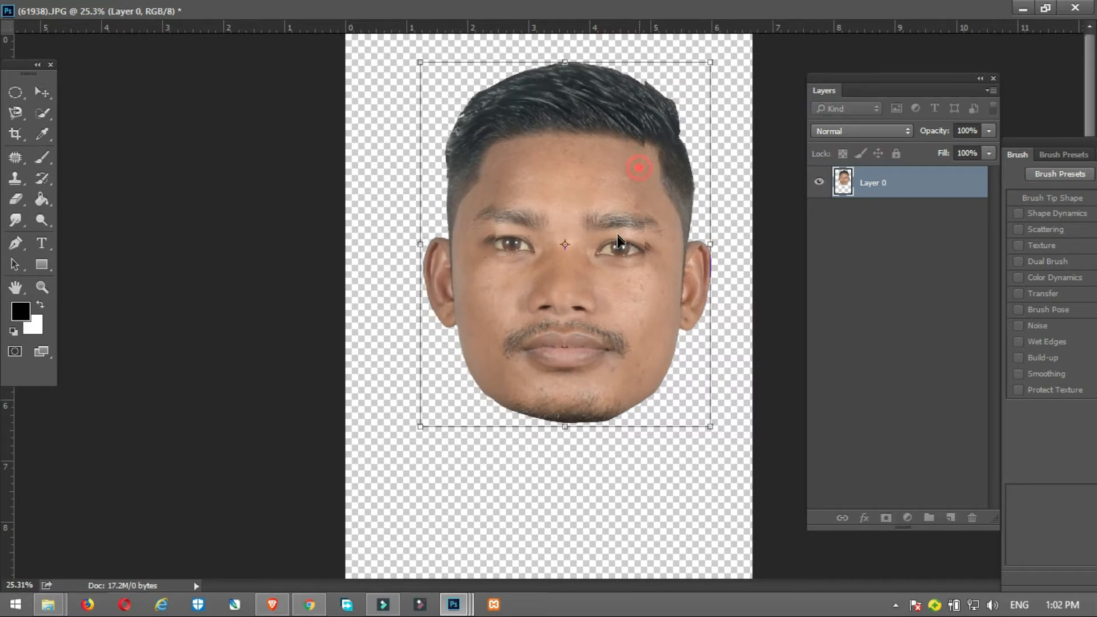
{"action": "left_click_drag", "start_coordinate": [638, 162], "coordinate": [615, 251]}
{"action": "key", "text": "Return"}
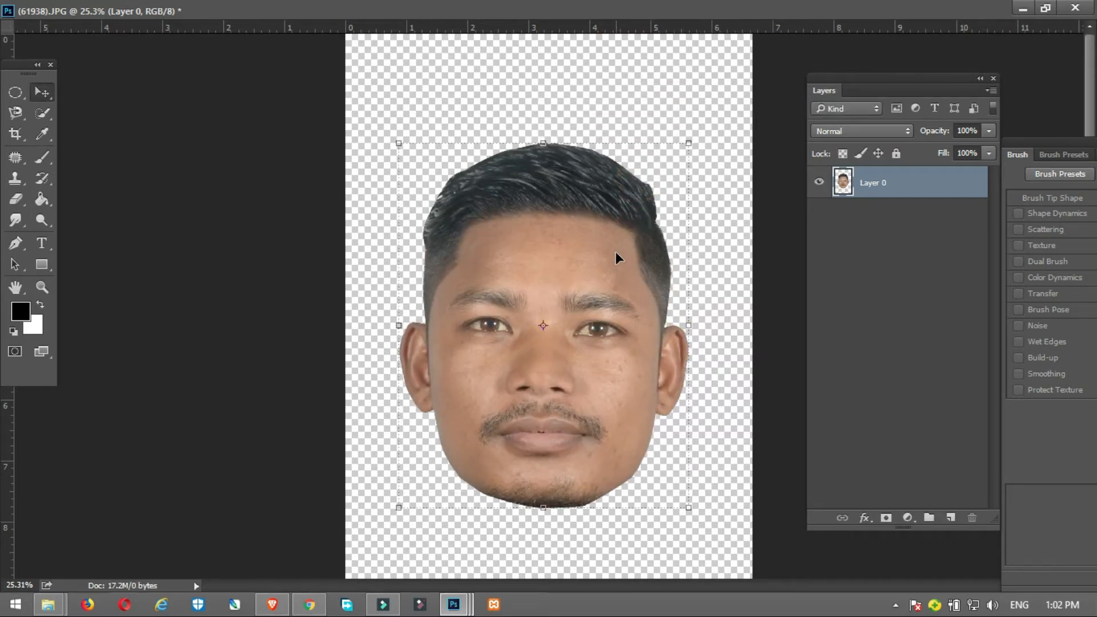
Step: Add a new empty layer and place it below the head layer
{"action": "left_click", "coordinate": [951, 518]}
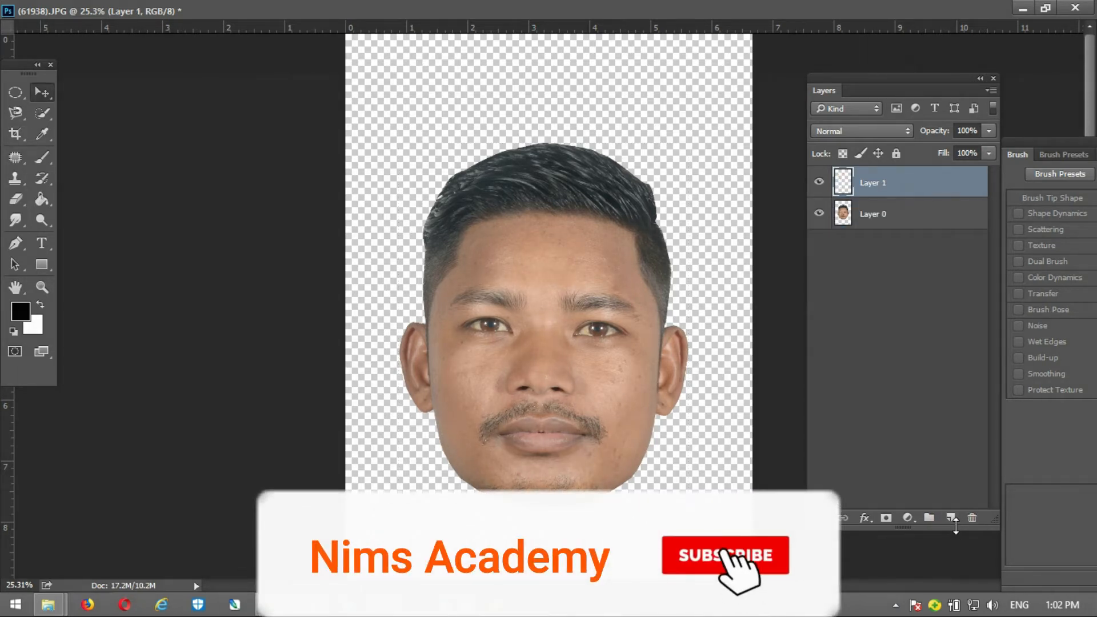
{"action": "left_click", "coordinate": [901, 177]}
{"action": "left_click_drag", "start_coordinate": [905, 182], "coordinate": [902, 232]}
Step: With Layer 0 active, draw a closed Pen path curving across the forehead and looping around all the hair above it
{"action": "key", "text": "p"}
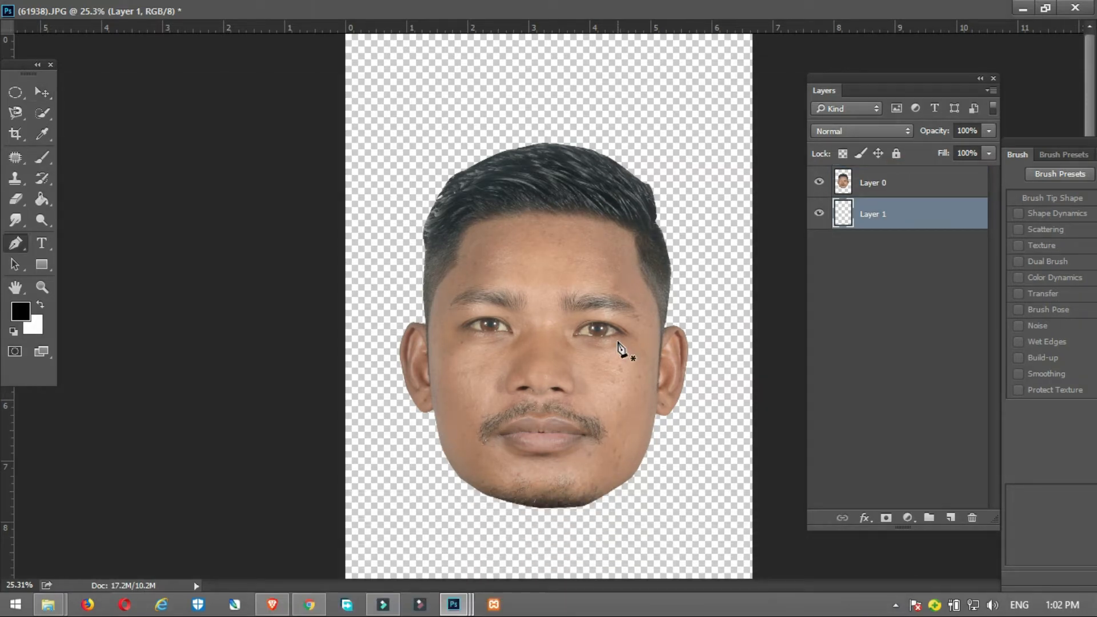
{"action": "left_click", "coordinate": [871, 182]}
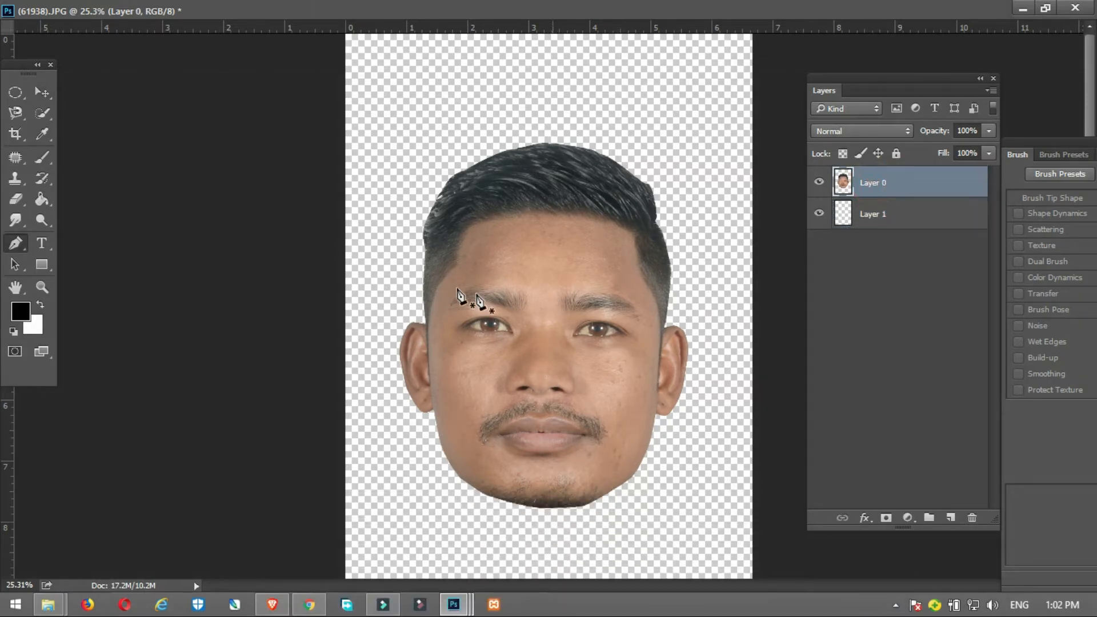
{"action": "left_click", "coordinate": [416, 274]}
{"action": "left_click_drag", "start_coordinate": [667, 250], "coordinate": [700, 207]}
{"action": "left_click_drag", "start_coordinate": [658, 134], "coordinate": [509, 100]}
{"action": "left_click_drag", "start_coordinate": [422, 131], "coordinate": [390, 263]}
{"action": "left_click", "coordinate": [416, 275]}
Step: Turn the path around the forehead and hair into a new selection with a feather radius of 0 pixels
{"action": "right_click", "coordinate": [461, 195]}
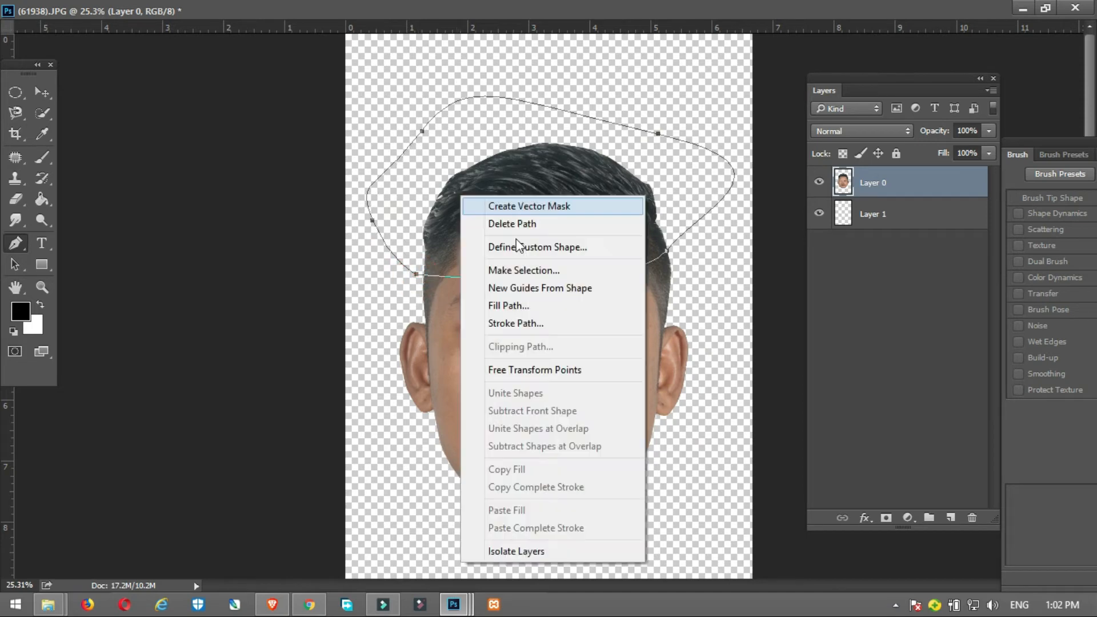
{"action": "left_click", "coordinate": [529, 270]}
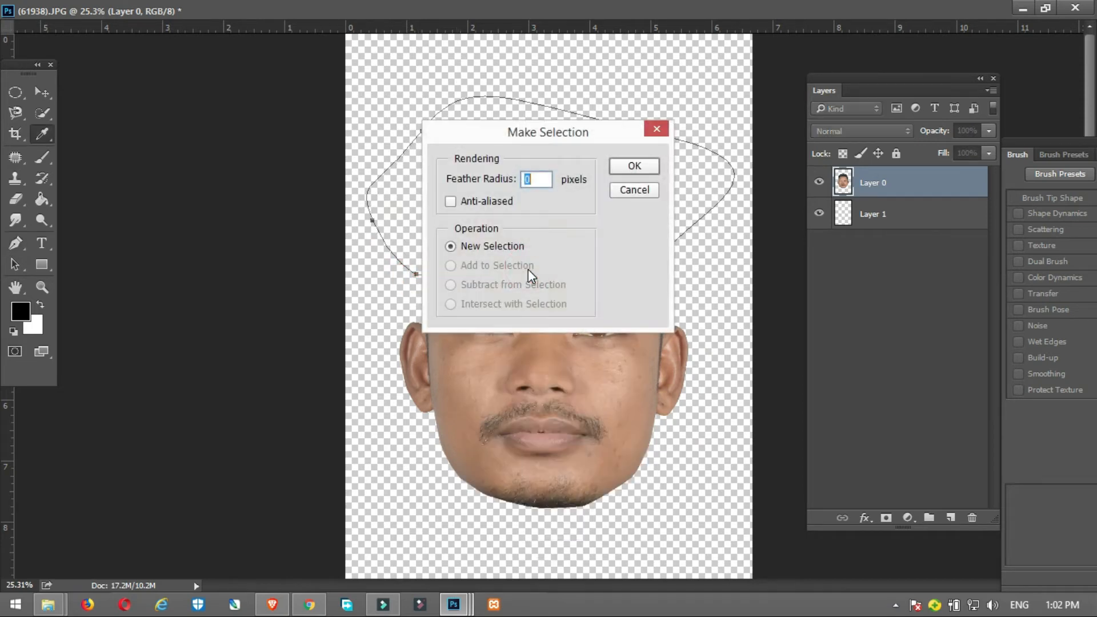
{"action": "key", "text": "Return"}
{"action": "key", "text": "v"}
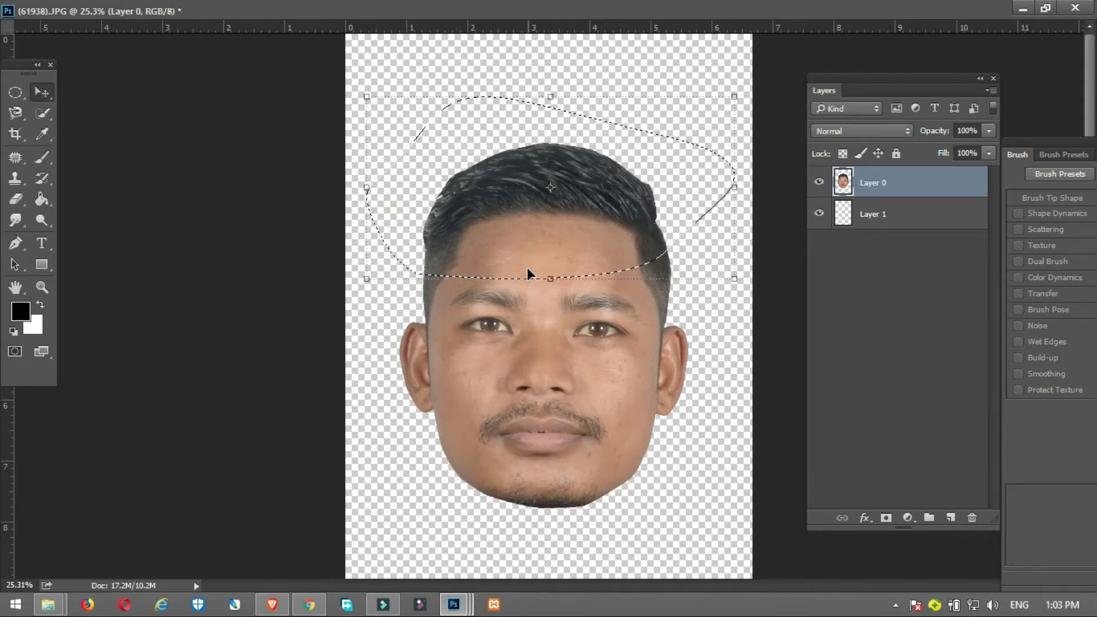
Step: Move the selected hair and forehead piece upward, rotate it slightly counter-clockwise to open a gap above the brows, and deselect
{"action": "left_click_drag", "start_coordinate": [536, 239], "coordinate": [532, 214]}
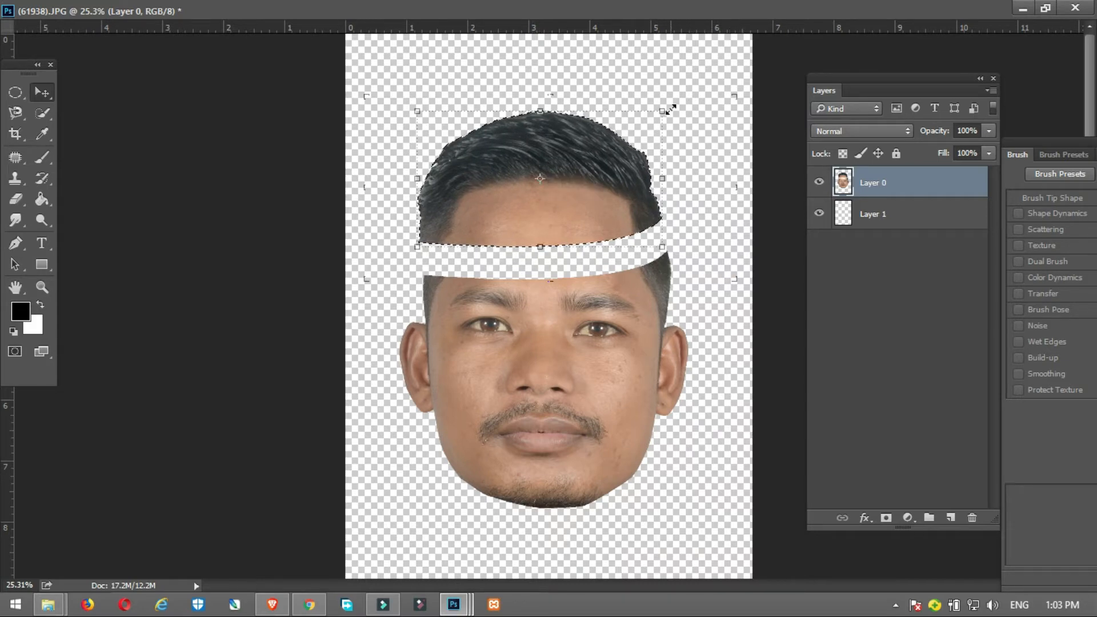
{"action": "left_click_drag", "start_coordinate": [673, 107], "coordinate": [674, 91]}
{"action": "left_click_drag", "start_coordinate": [593, 177], "coordinate": [588, 171]}
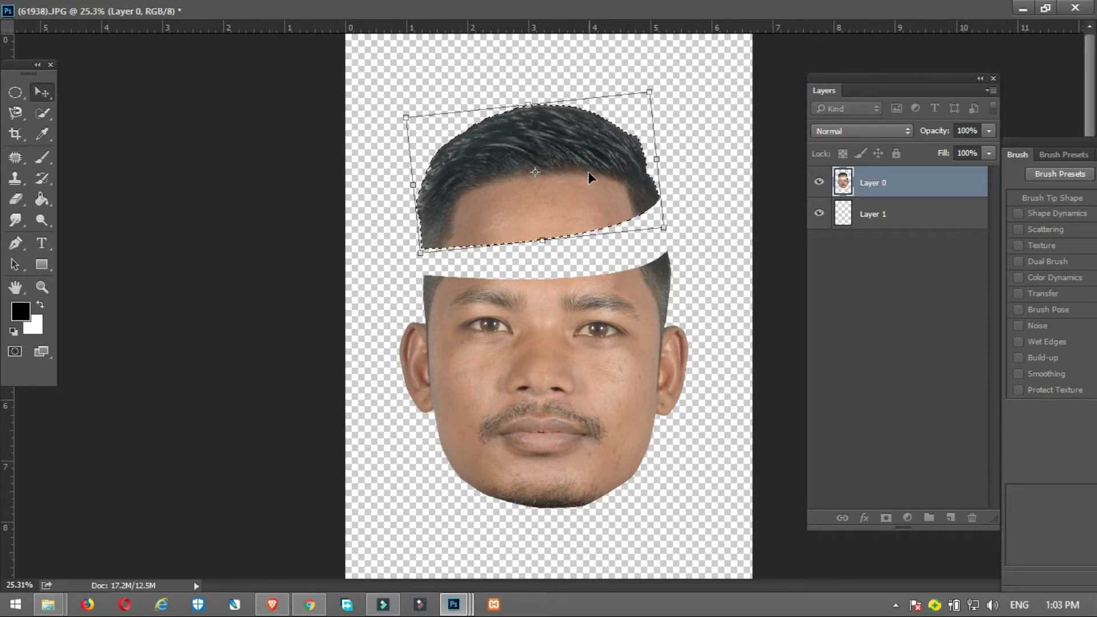
{"action": "key", "text": "Return"}
{"action": "left_click", "coordinate": [42, 95]}
{"action": "left_click", "coordinate": [537, 375]}
{"action": "key", "text": "ctrl+d"}
Step: On Layer 0, draw a closed Pen path curving just below the eyes and looping back through the forehead gap
{"action": "key", "text": "p"}
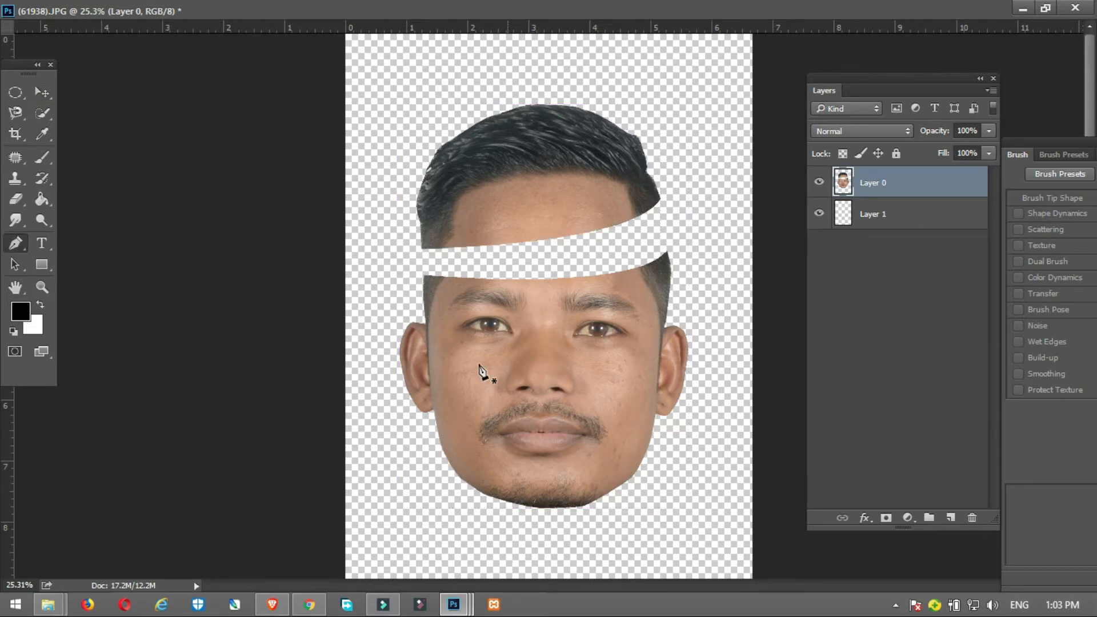
{"action": "left_click", "coordinate": [427, 329]}
{"action": "left_click_drag", "start_coordinate": [556, 346], "coordinate": [589, 345]}
{"action": "left_click_drag", "start_coordinate": [673, 323], "coordinate": [674, 324]}
{"action": "left_click_drag", "start_coordinate": [674, 247], "coordinate": [638, 245]}
{"action": "left_click_drag", "start_coordinate": [537, 260], "coordinate": [448, 264]}
{"action": "left_click_drag", "start_coordinate": [338, 258], "coordinate": [358, 304]}
{"action": "left_click", "coordinate": [427, 330]}
Step: Turn the path around the eye strip into a new selection with a feather radius of 0 pixels
{"action": "right_click", "coordinate": [502, 307]}
{"action": "left_click", "coordinate": [568, 300]}
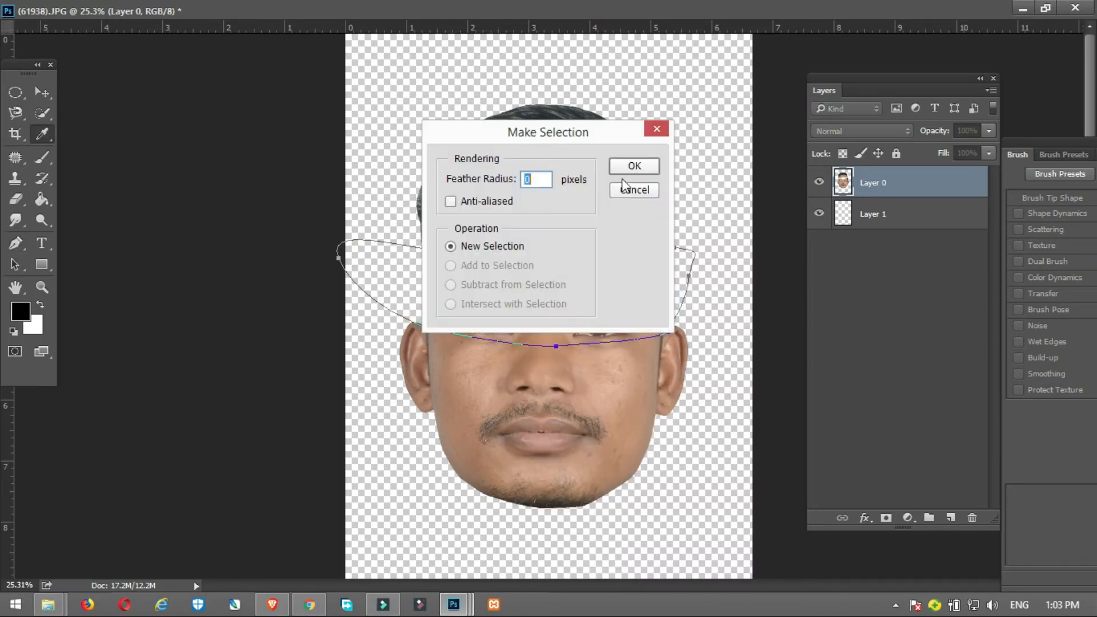
{"action": "left_click", "coordinate": [631, 166]}
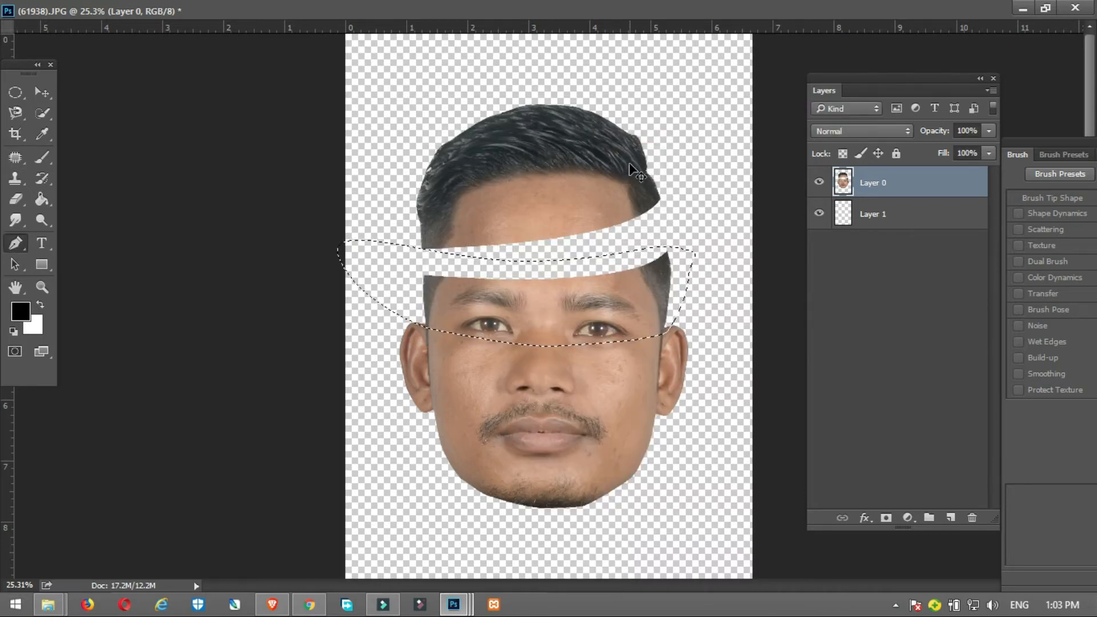
Step: Nudge the eye strip upward, rotate it slightly counter-clockwise, and deselect it, keeping Layer 0 active
{"action": "key", "text": "v"}
{"action": "key", "text": "shift+Up"}
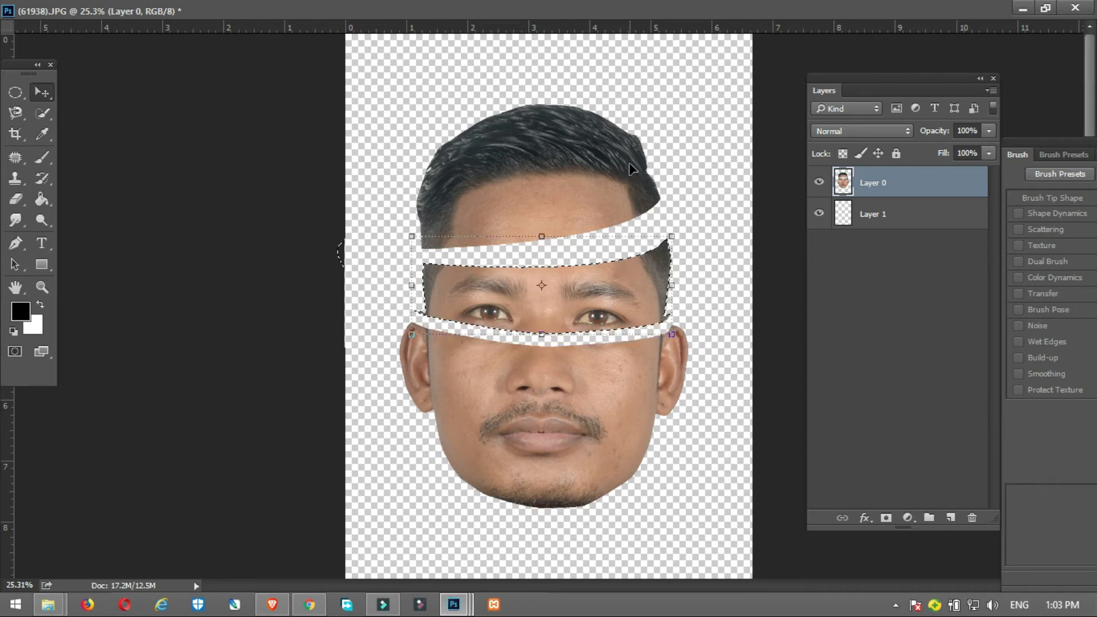
{"action": "left_click_drag", "start_coordinate": [688, 238], "coordinate": [685, 230]}
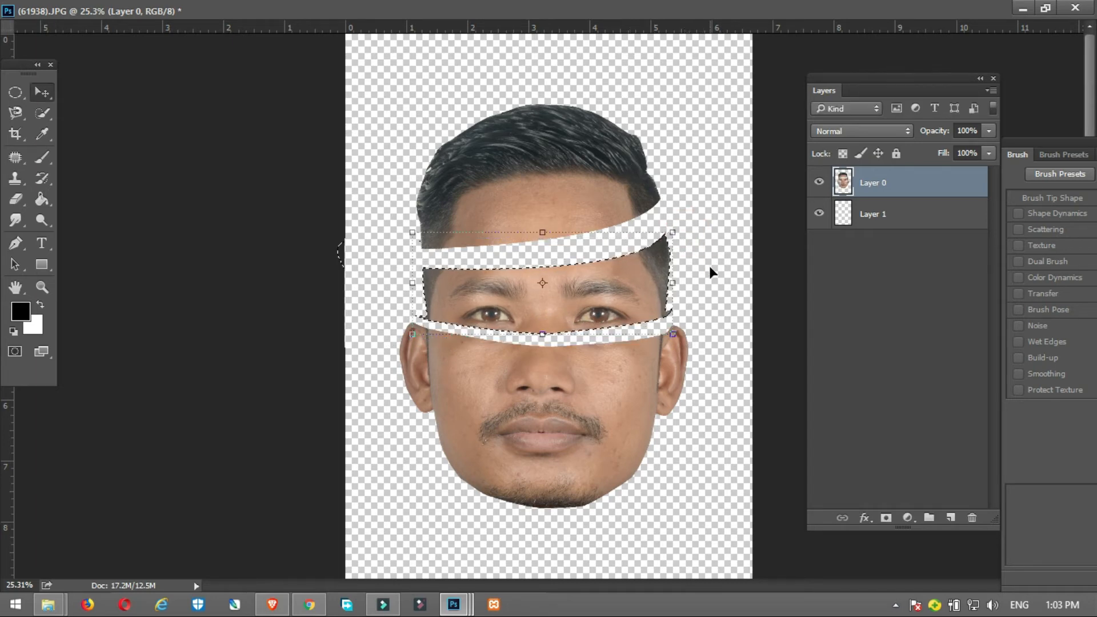
{"action": "key", "text": "ctrl+d"}
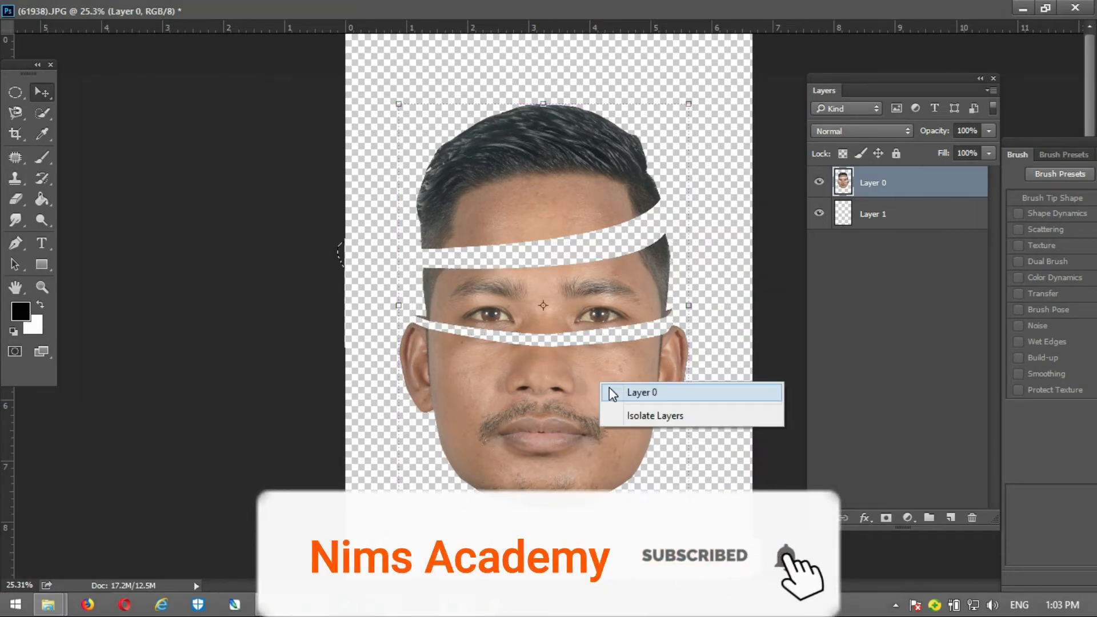
{"action": "left_click", "coordinate": [609, 387]}
Step: Draw a closed Pen path running across the lips and looping around the whole chin below
{"action": "key", "text": "p"}
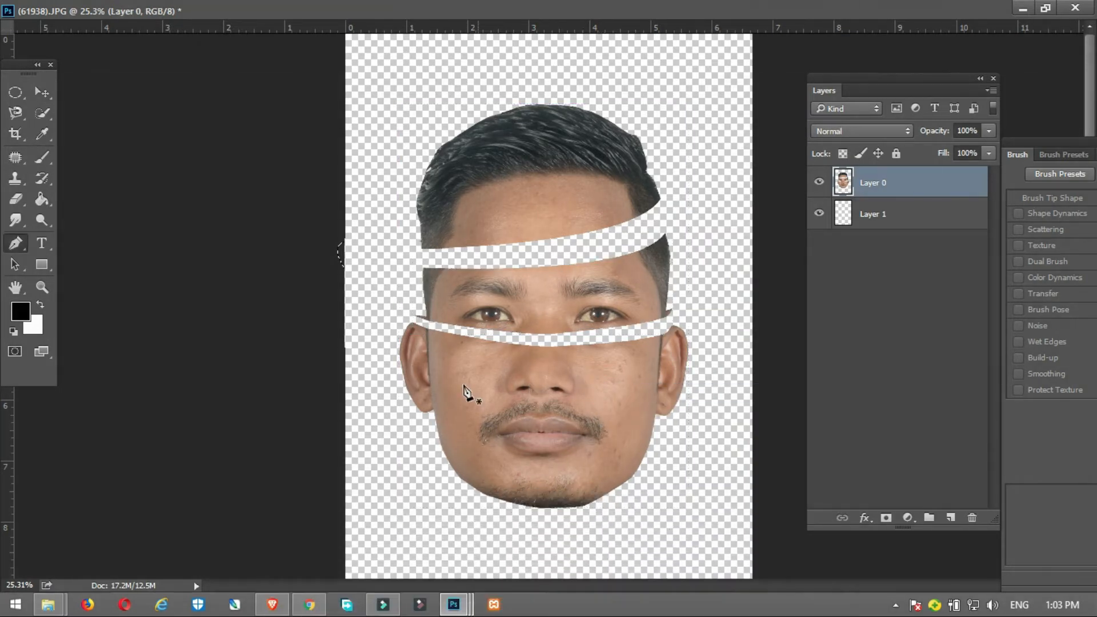
{"action": "left_click", "coordinate": [436, 429]}
{"action": "left_click_drag", "start_coordinate": [685, 428], "coordinate": [704, 410]}
{"action": "left_click_drag", "start_coordinate": [703, 319], "coordinate": [683, 316]}
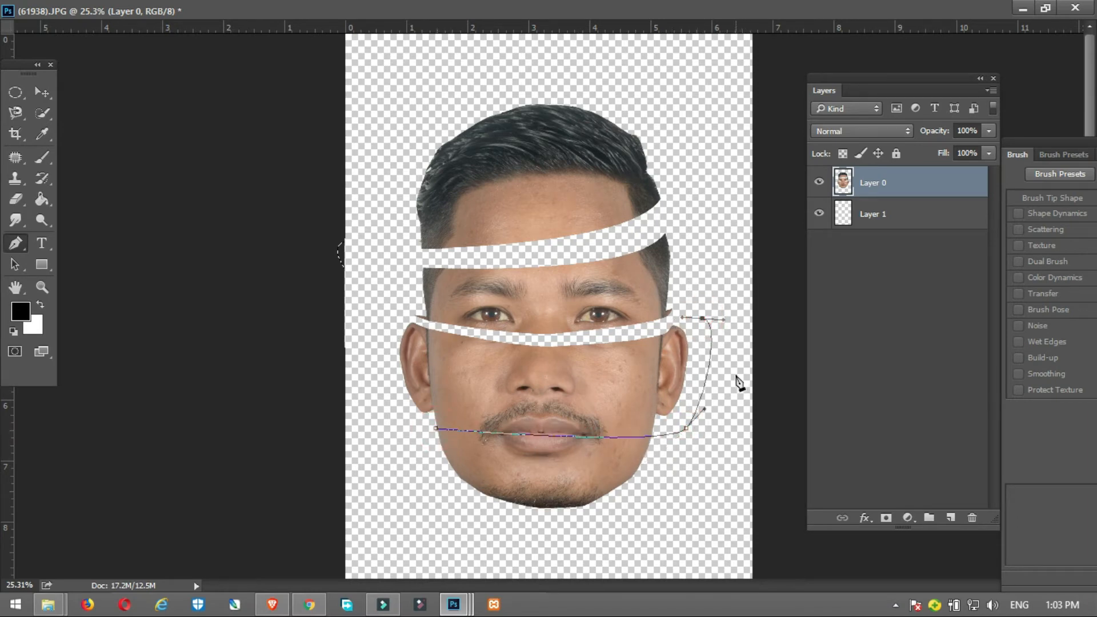
{"action": "key", "text": "ctrl+z"}
{"action": "left_click_drag", "start_coordinate": [707, 474], "coordinate": [674, 521]}
{"action": "left_click_drag", "start_coordinate": [599, 548], "coordinate": [509, 547]}
{"action": "left_click_drag", "start_coordinate": [406, 510], "coordinate": [419, 448]}
{"action": "left_click", "coordinate": [436, 429]}
Step: Turn the path around the chin into a new selection with a feather radius of 0 pixels
{"action": "right_click", "coordinate": [495, 462]}
{"action": "left_click", "coordinate": [556, 161]}
{"action": "left_click", "coordinate": [633, 165]}
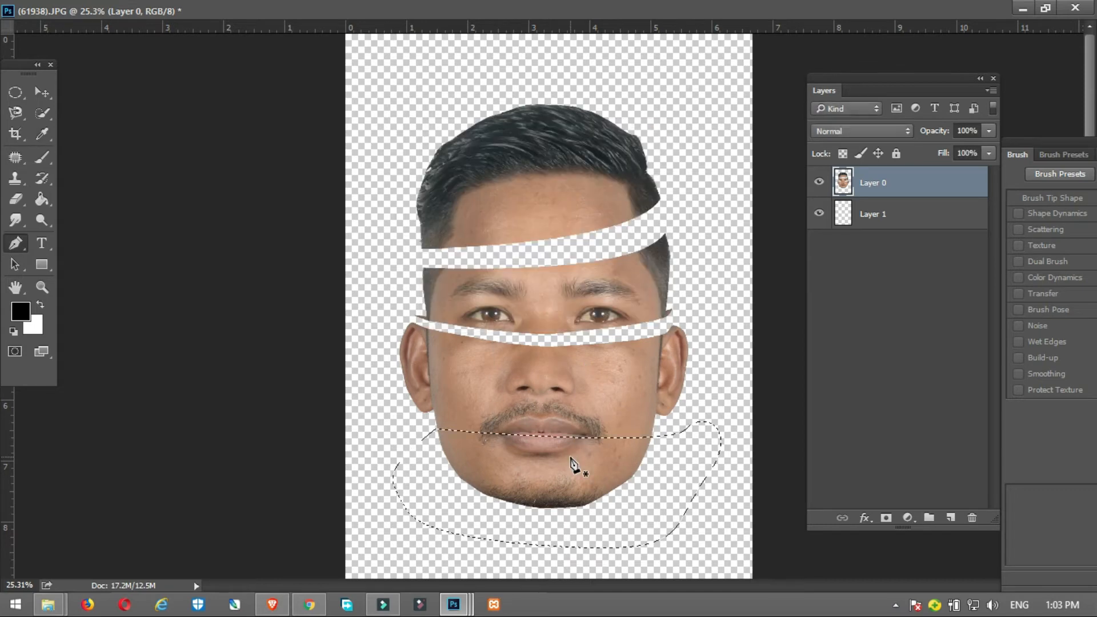
Step: Move the selected chin piece downward to open a narrow gap through the lips, and deselect it
{"action": "key", "text": "v"}
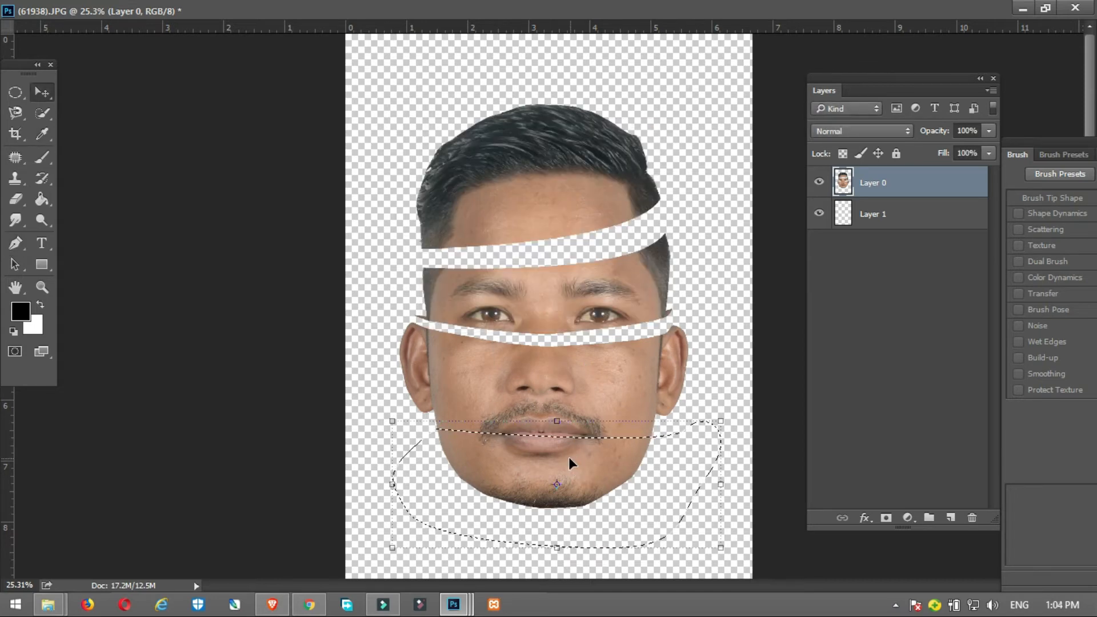
{"action": "left_click_drag", "start_coordinate": [568, 457], "coordinate": [615, 475]}
{"action": "left_click", "coordinate": [43, 93]}
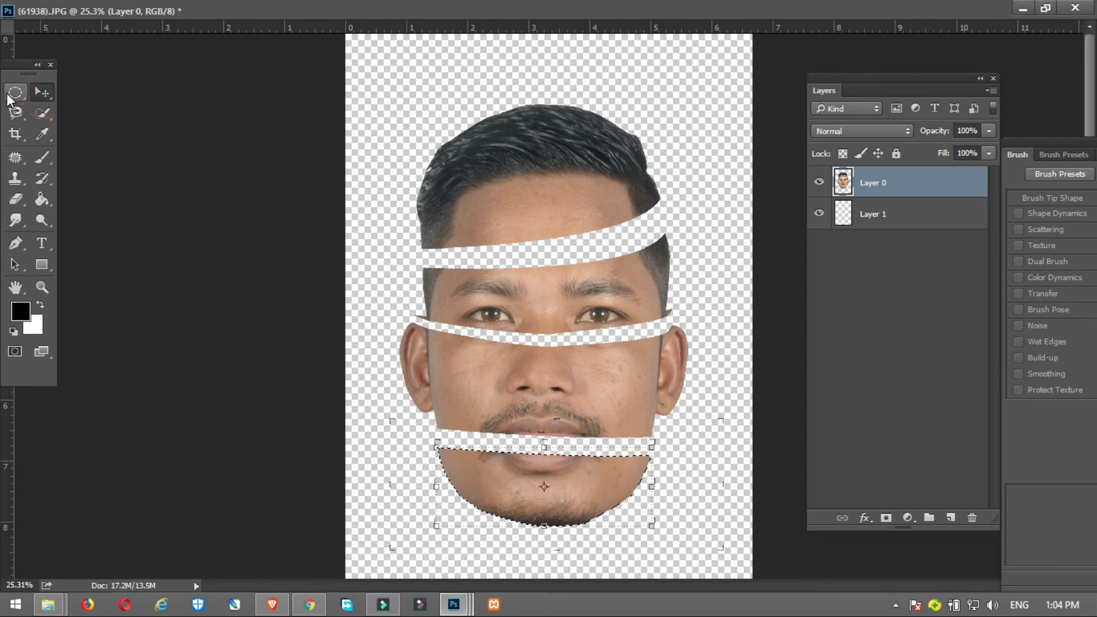
{"action": "key", "text": "ctrl+d"}
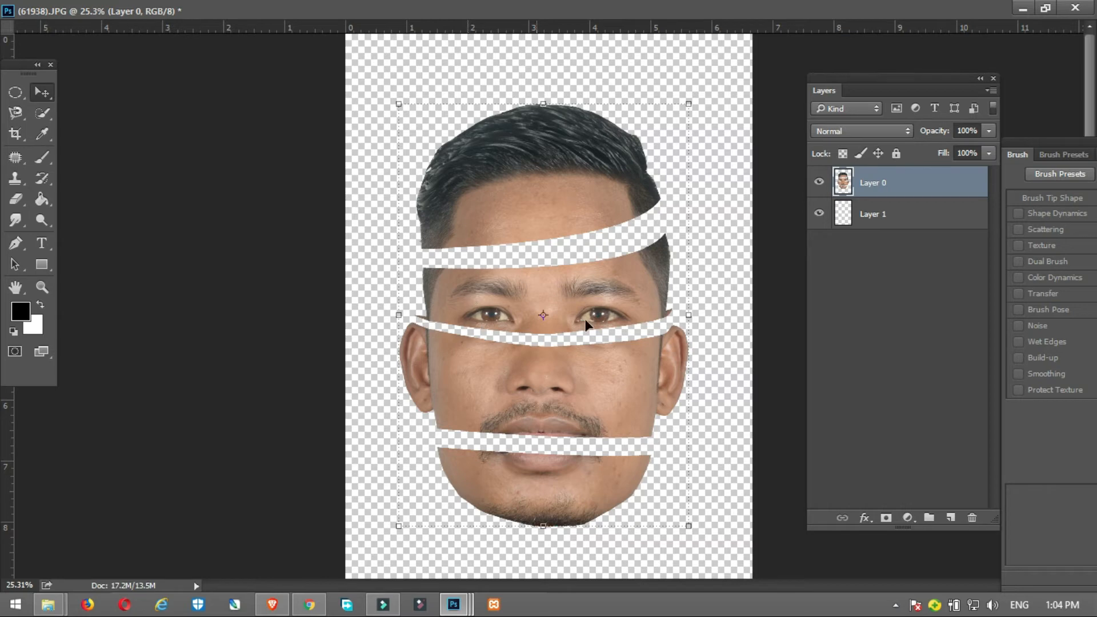
Step: On Layer 1, draw a closed Pen path enclosing the forehead gap, overlapping the face pieces above and below it
{"action": "left_click", "coordinate": [886, 220]}
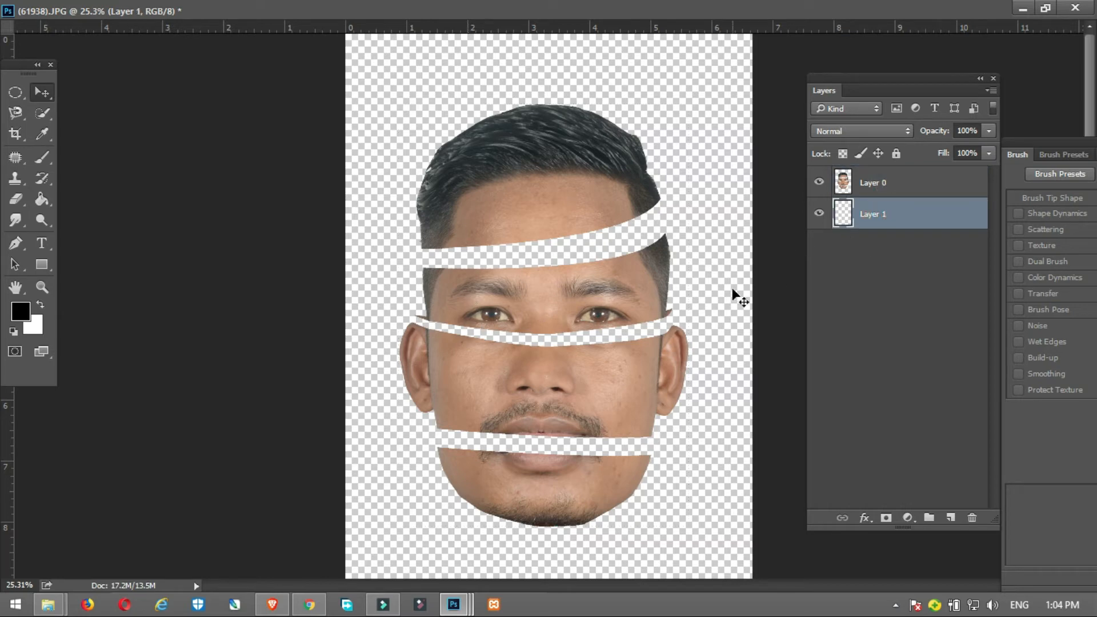
{"action": "key", "text": "p"}
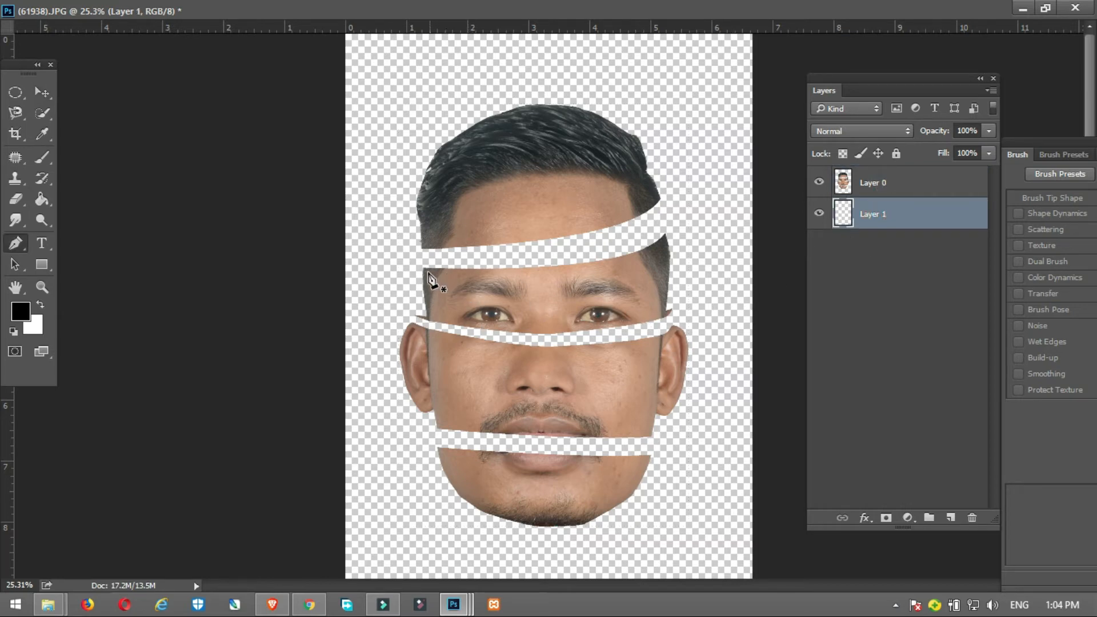
{"action": "scroll", "coordinate": [488, 296], "scroll_direction": "up", "scroll_amount": 3}
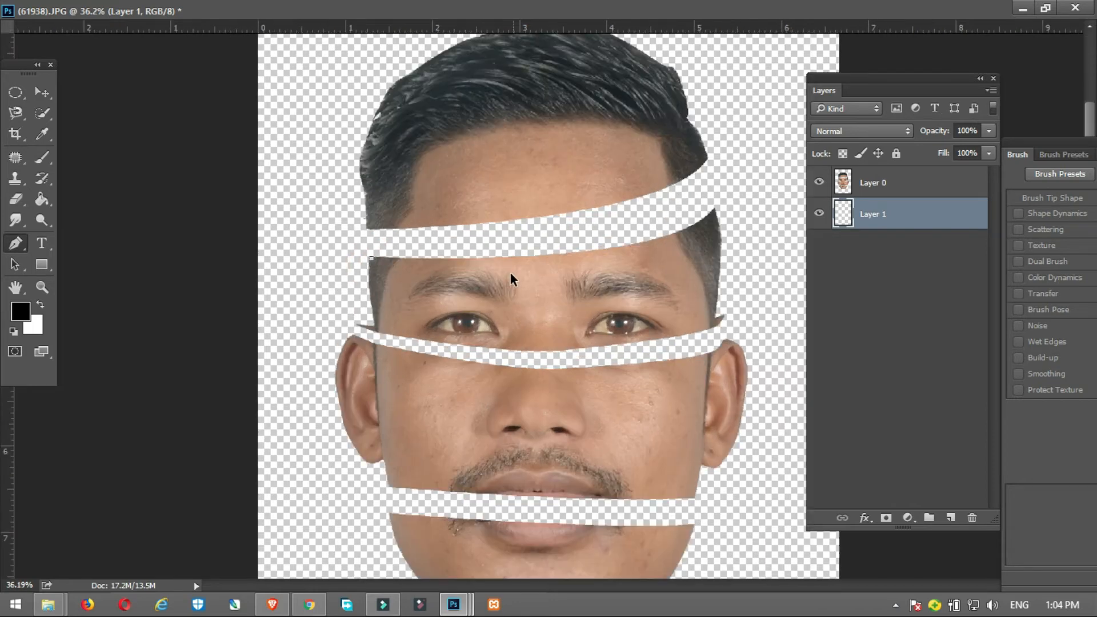
{"action": "scroll", "coordinate": [521, 277], "scroll_direction": "up", "scroll_amount": 2}
{"action": "left_click_drag", "start_coordinate": [715, 261], "coordinate": [764, 221]}
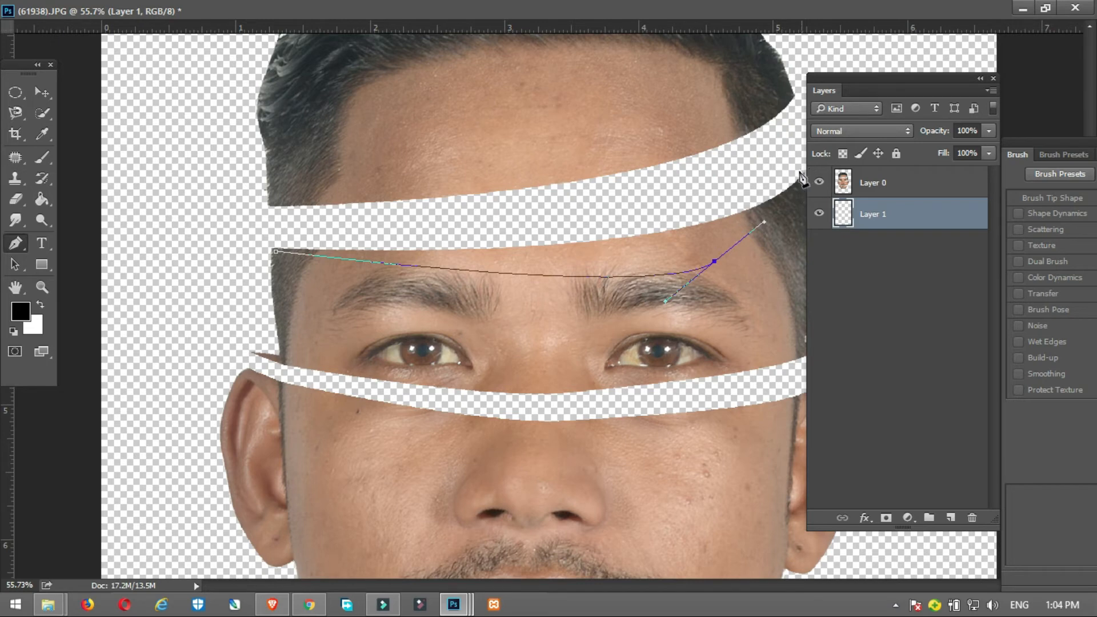
{"action": "left_click", "coordinate": [802, 166]}
{"action": "left_click_drag", "start_coordinate": [700, 170], "coordinate": [590, 177]}
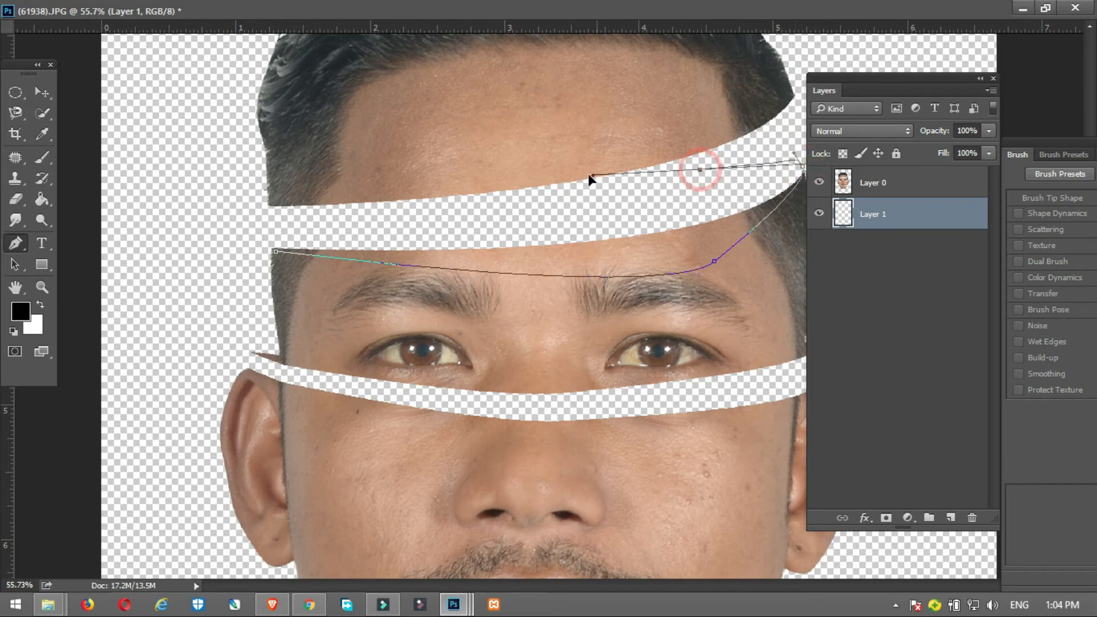
{"action": "key", "text": "ctrl+z"}
{"action": "left_click_drag", "start_coordinate": [764, 110], "coordinate": [712, 104]}
{"action": "left_click_drag", "start_coordinate": [546, 121], "coordinate": [453, 131]}
{"action": "left_click_drag", "start_coordinate": [325, 155], "coordinate": [290, 193]}
{"action": "left_click", "coordinate": [275, 250]}
{"action": "right_click", "coordinate": [484, 211]}
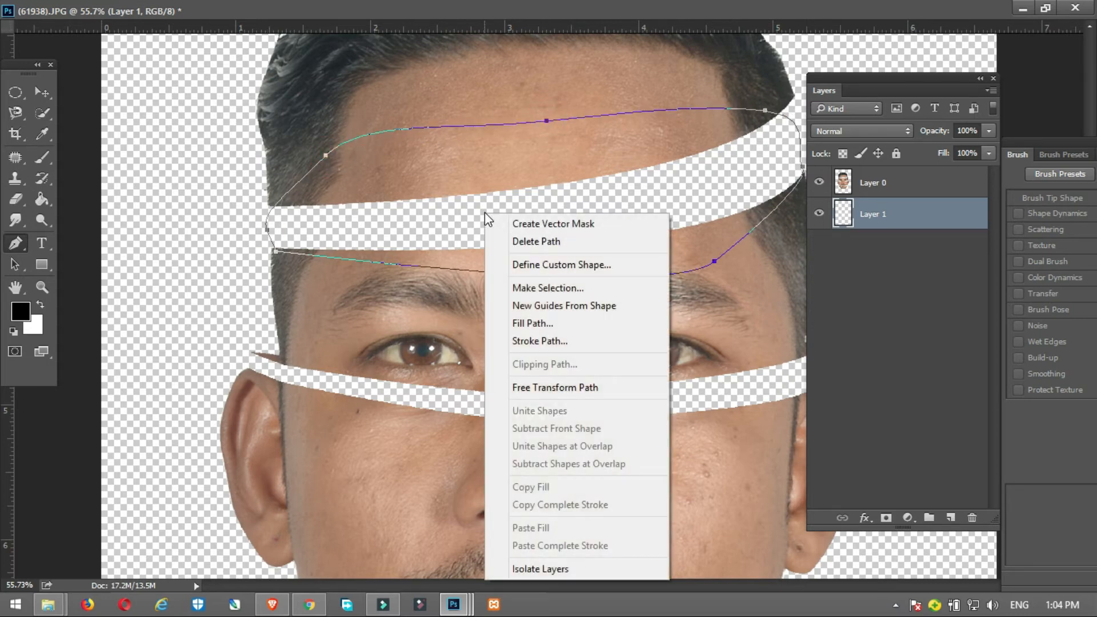
{"action": "left_click", "coordinate": [536, 289]}
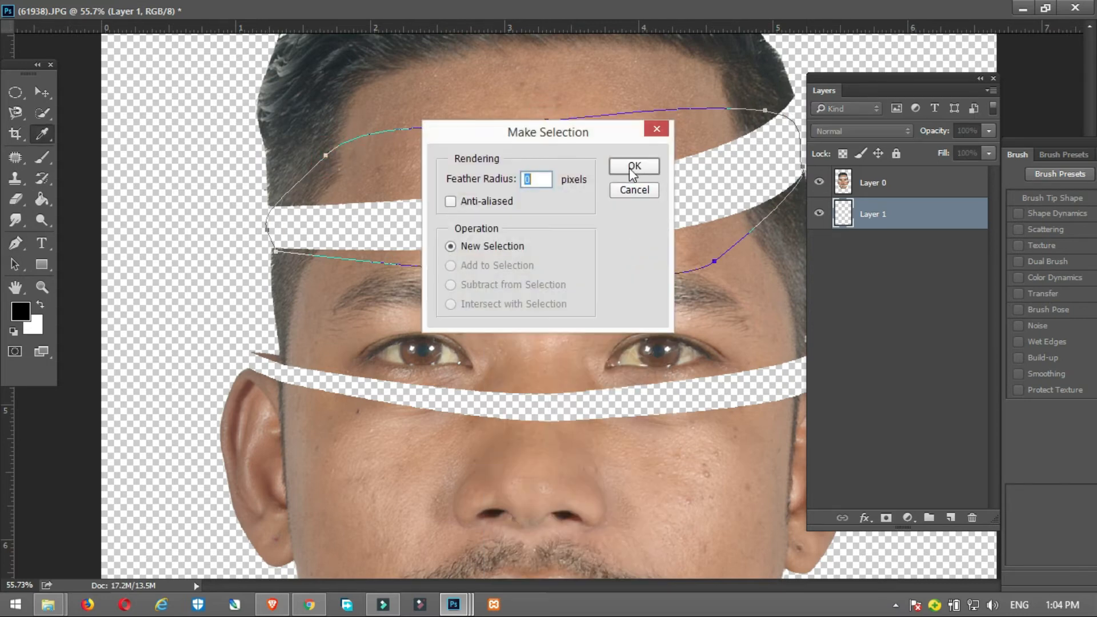
{"action": "left_click", "coordinate": [632, 166]}
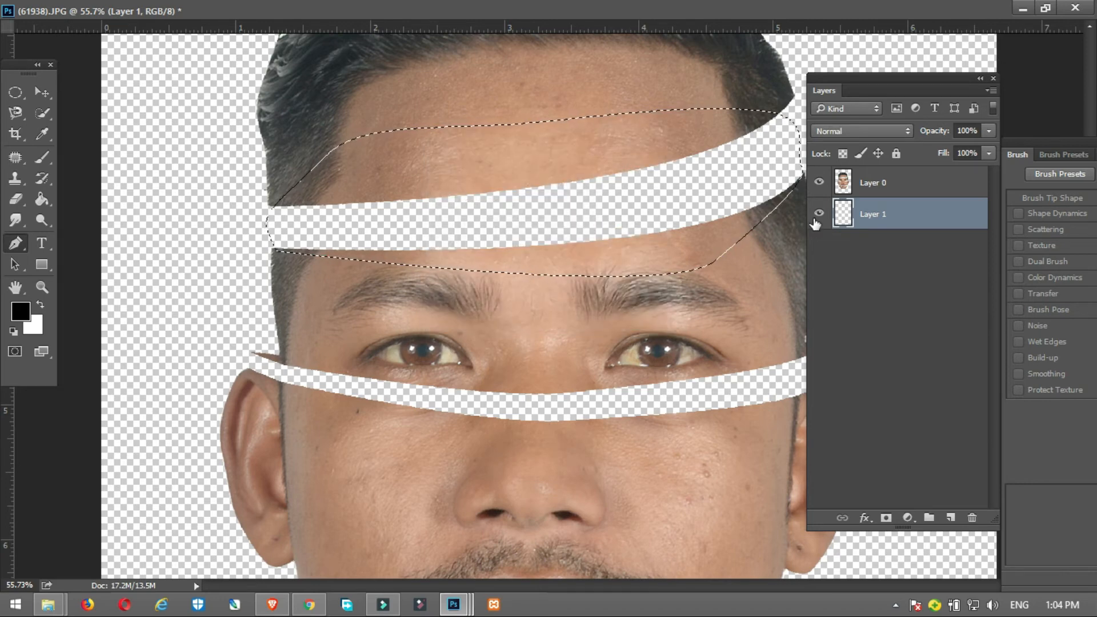
{"action": "left_click", "coordinate": [909, 518]}
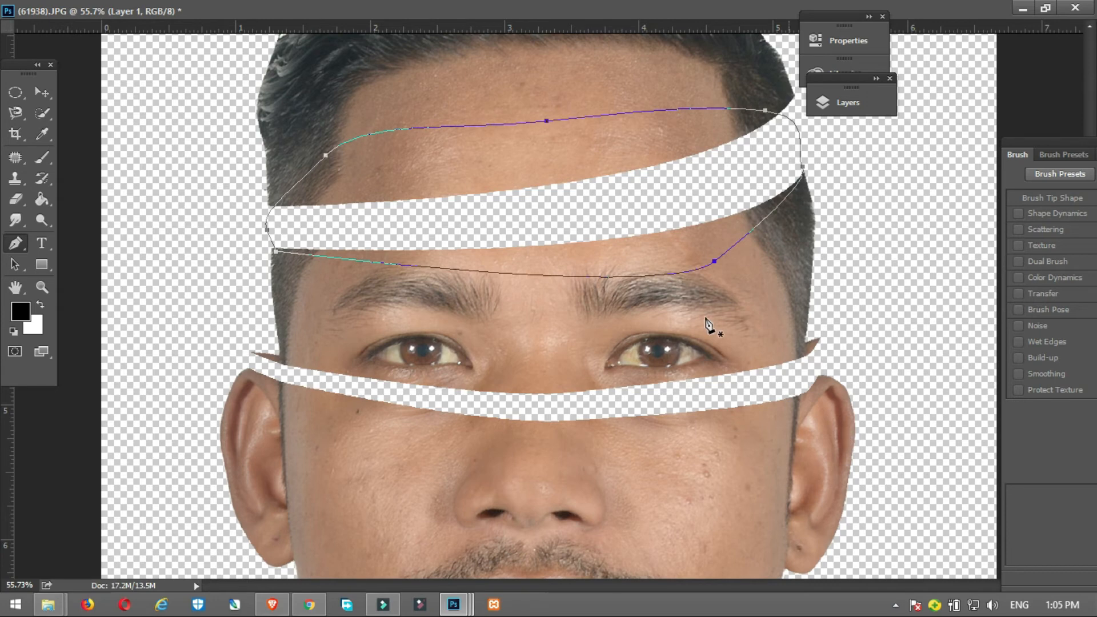
Step: Fill the forehead-gap path with red on Layer 1 in Normal mode at 100% opacity, and hide the path outline
{"action": "right_click", "coordinate": [668, 187]}
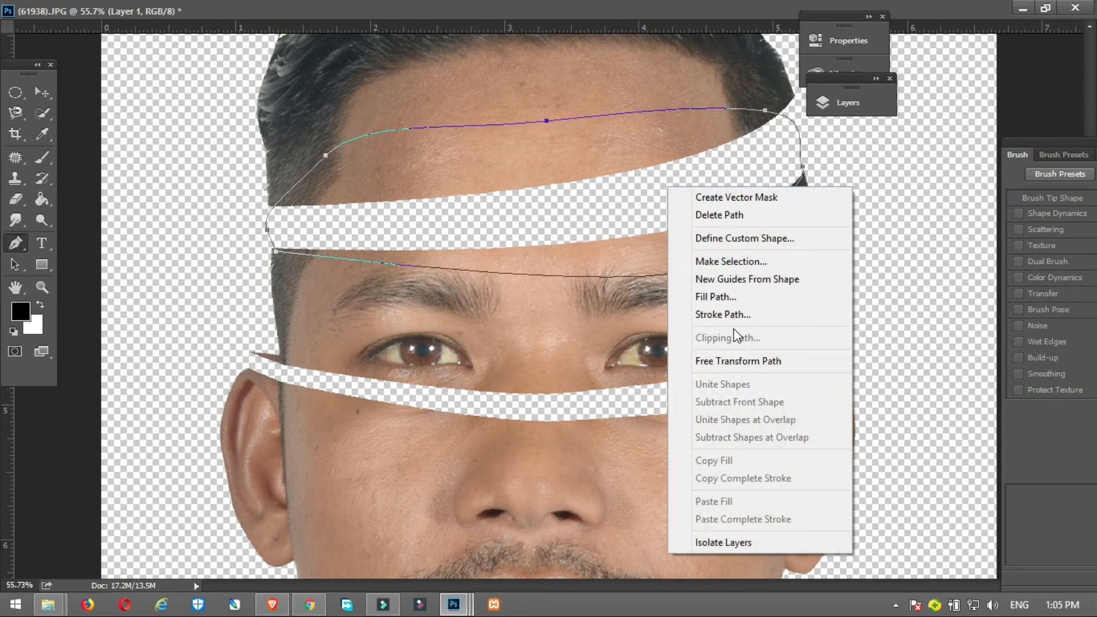
{"action": "left_click", "coordinate": [733, 301]}
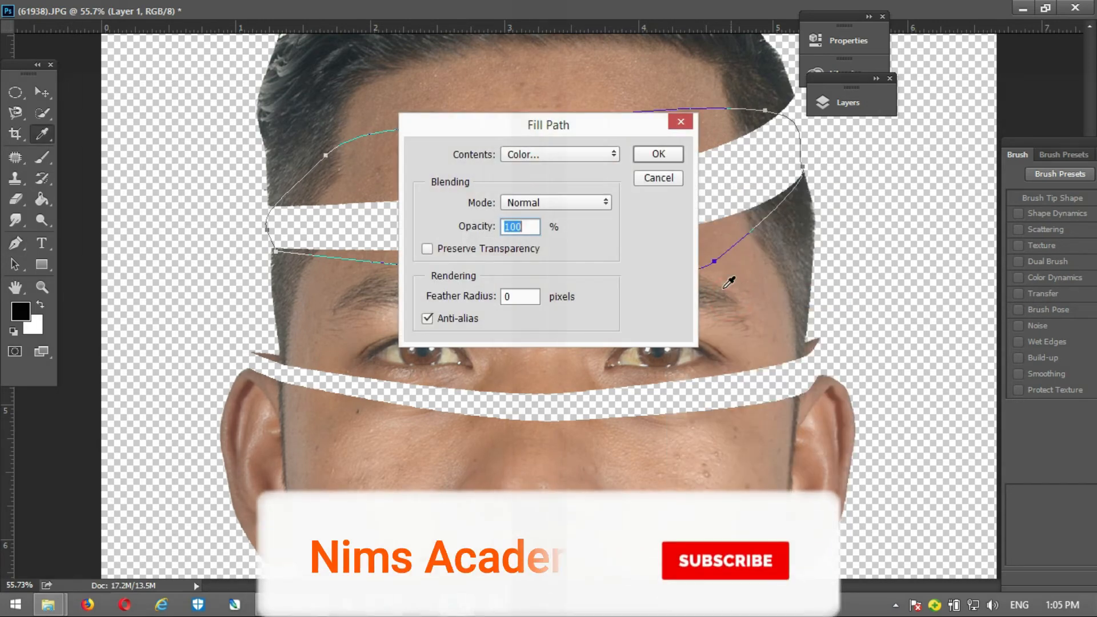
{"action": "left_click", "coordinate": [657, 154]}
{"action": "right_click", "coordinate": [696, 198]}
{"action": "left_click", "coordinate": [722, 301]}
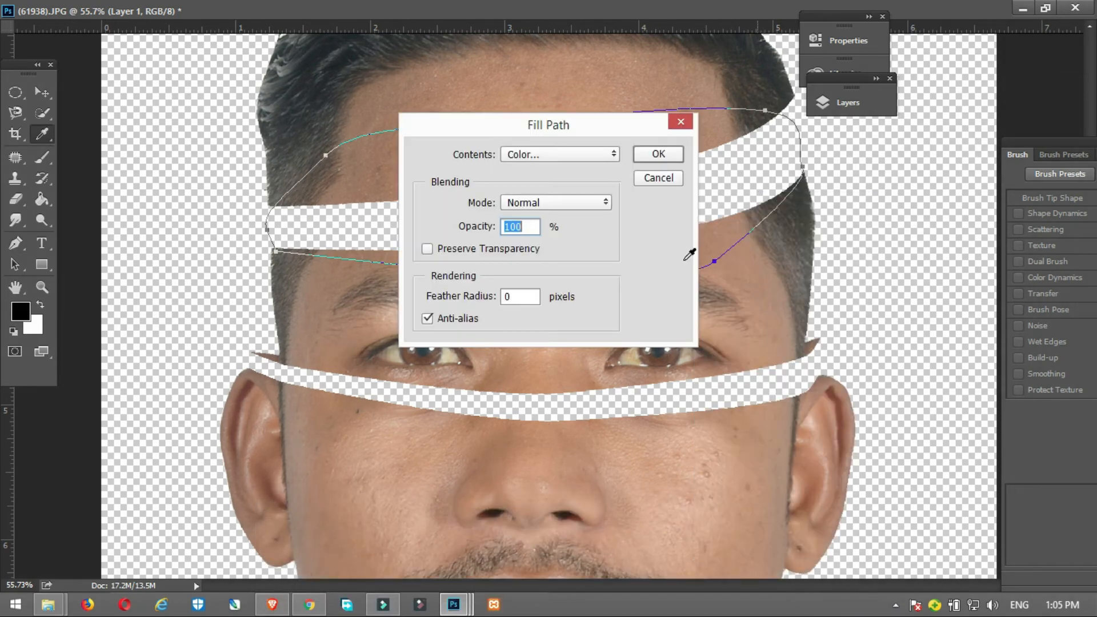
{"action": "left_click", "coordinate": [646, 154]}
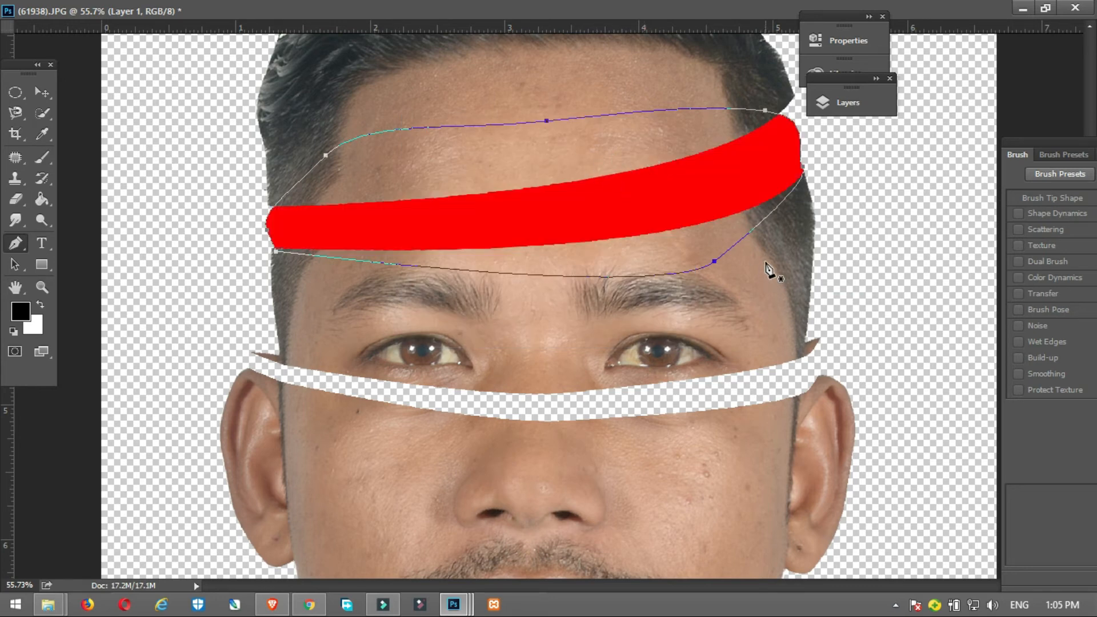
{"action": "key", "text": "F7"}
{"action": "left_click_drag", "start_coordinate": [710, 92], "coordinate": [815, 106]}
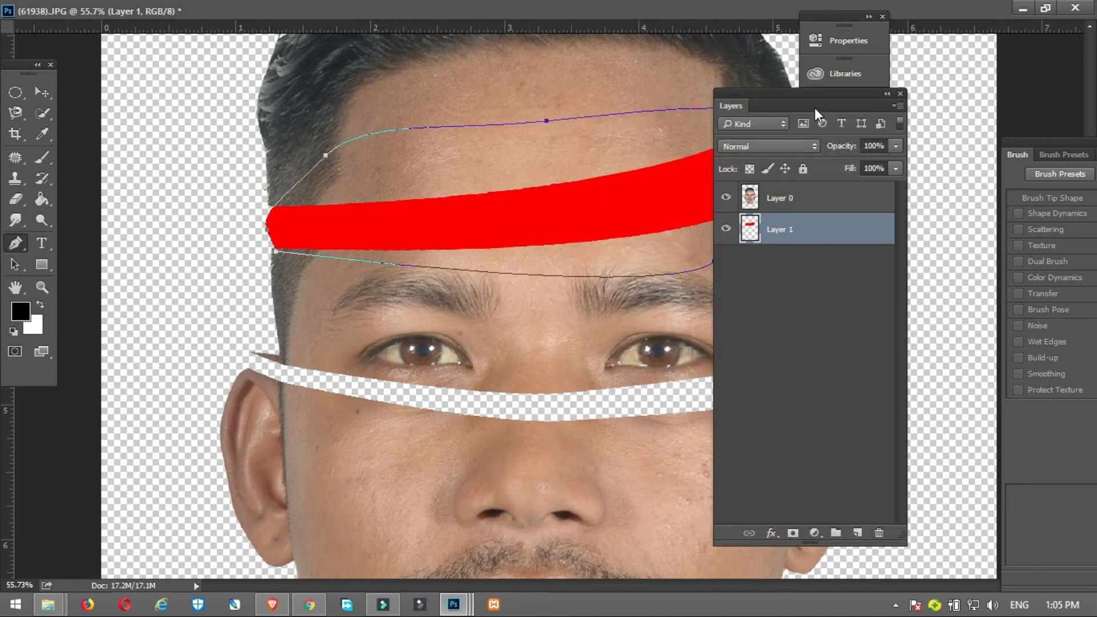
{"action": "key", "text": "Return"}
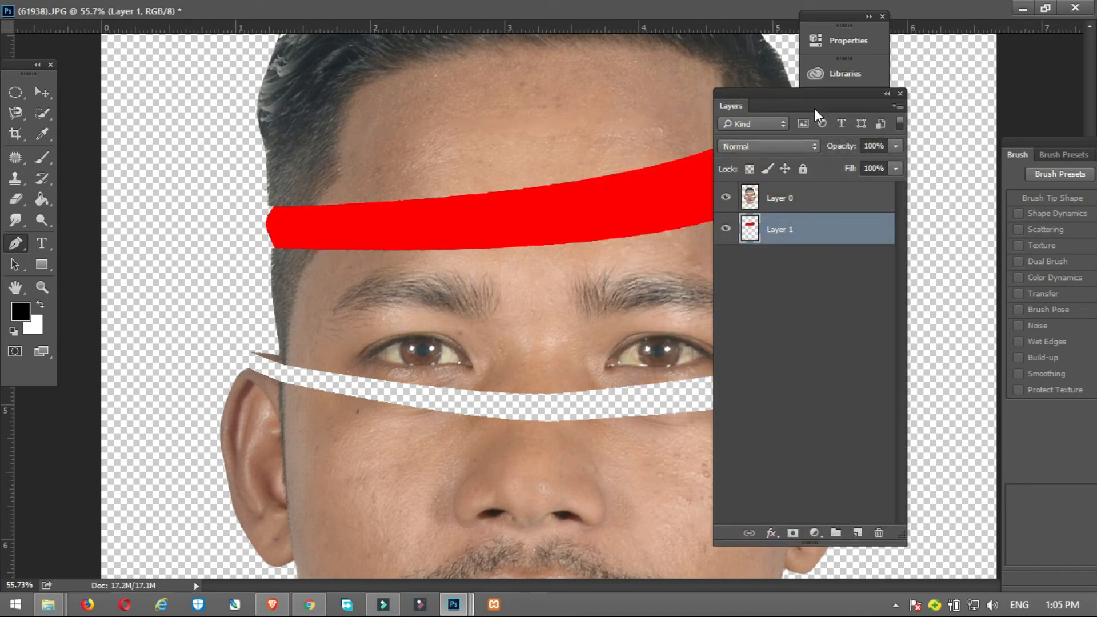
Step: Apply a reversed radial Gradient Overlay in bright and dark red to Layer 1, with an angle of -3° and a scale of 99%
{"action": "right_click", "coordinate": [804, 231]}
{"action": "left_click", "coordinate": [843, 108]}
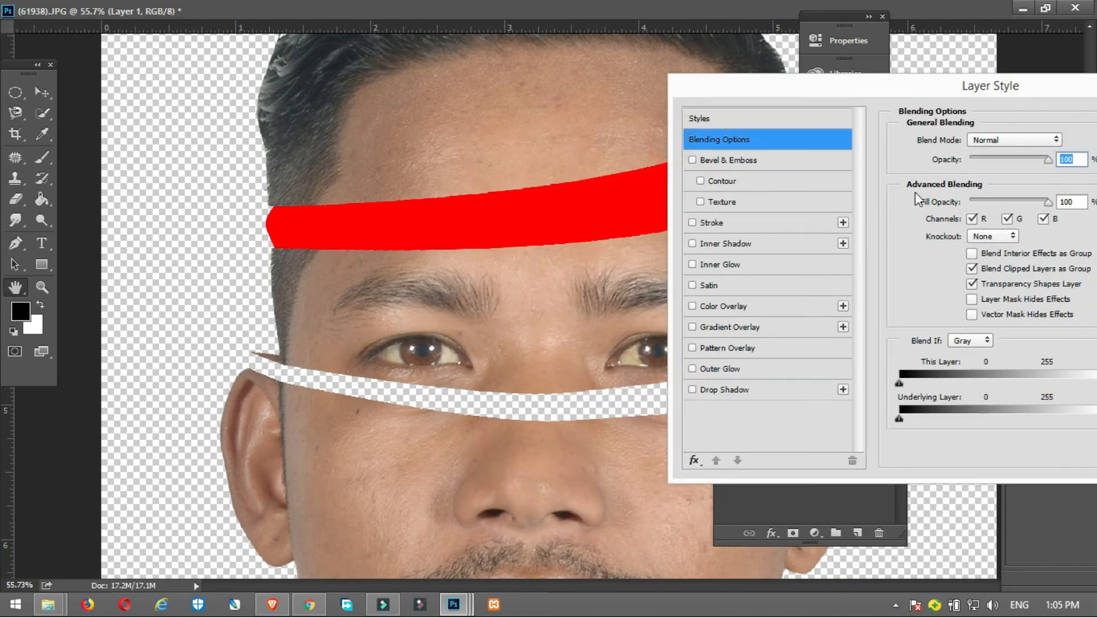
{"action": "left_click", "coordinate": [735, 327]}
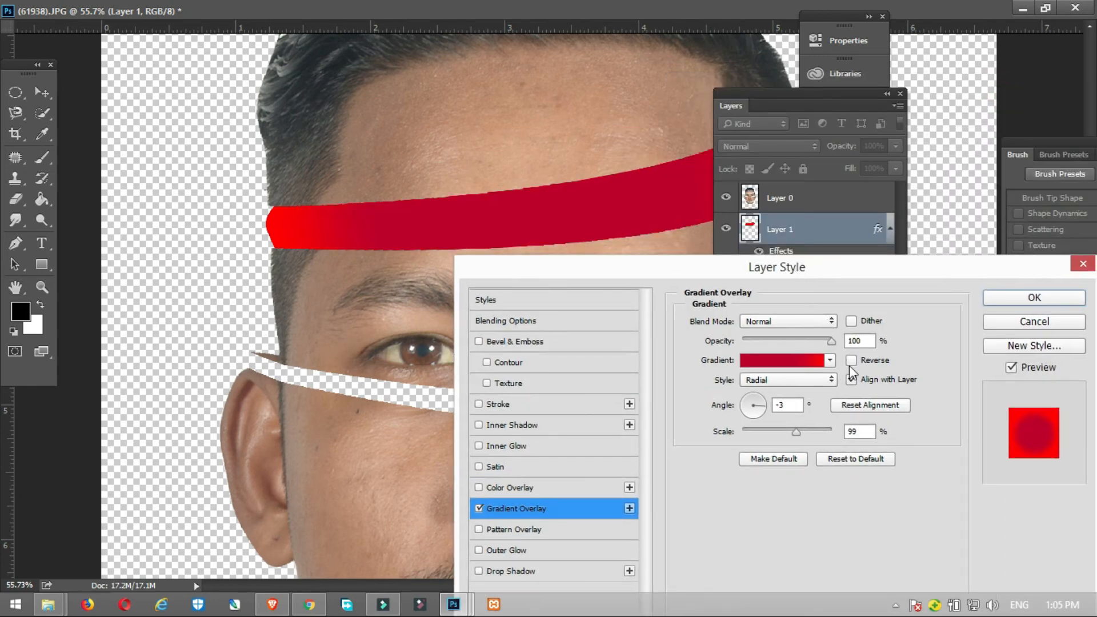
{"action": "left_click", "coordinate": [851, 361]}
{"action": "left_click", "coordinate": [816, 364]}
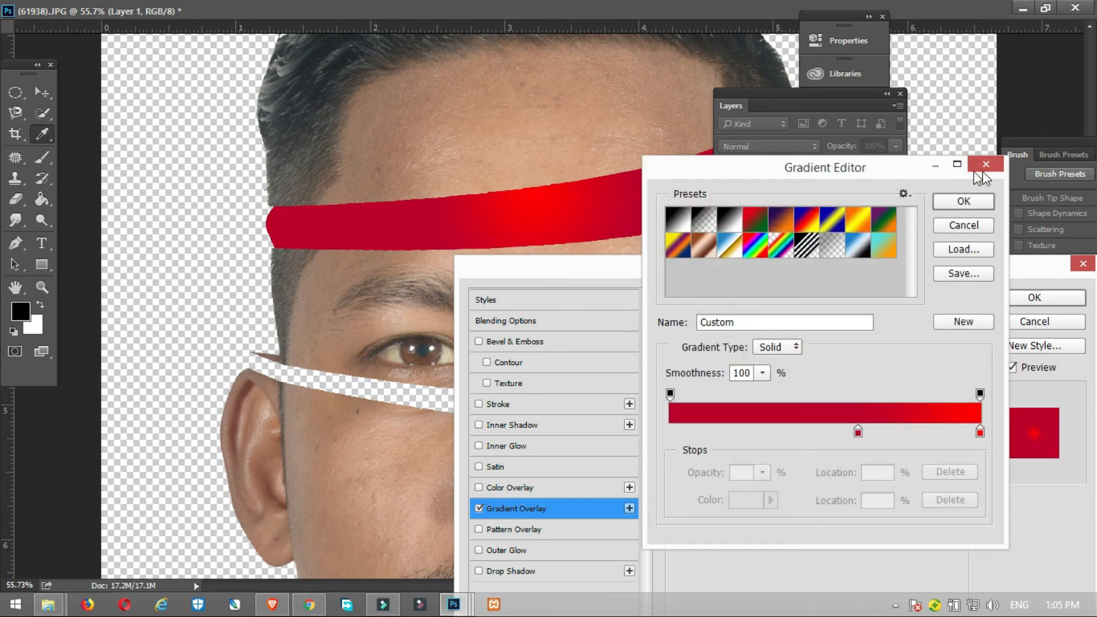
{"action": "left_click", "coordinate": [974, 197]}
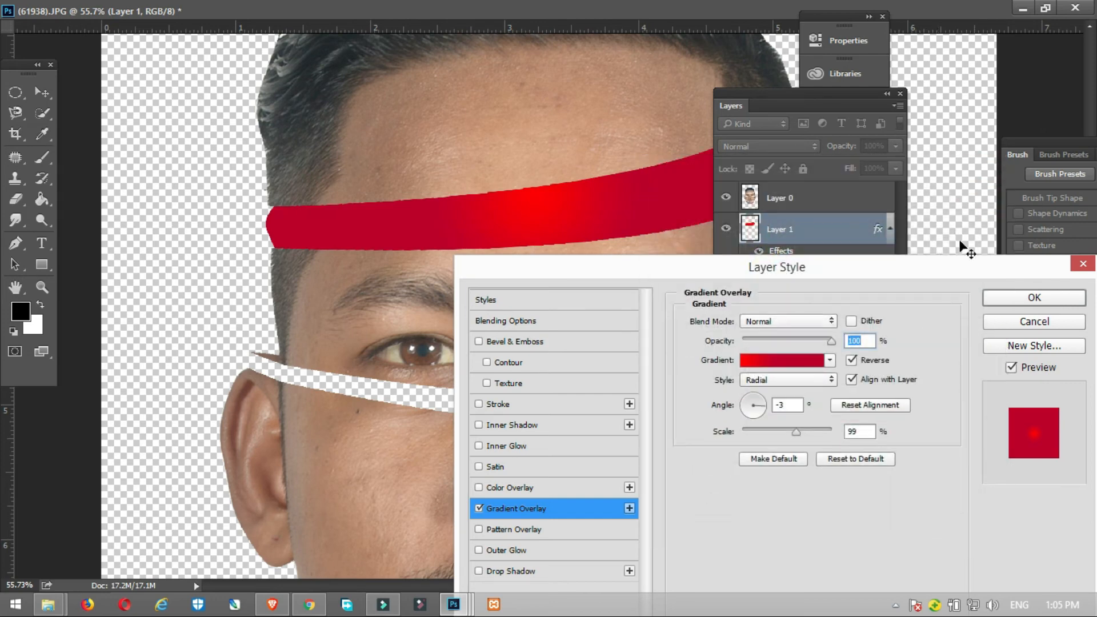
{"action": "left_click", "coordinate": [1035, 299]}
{"action": "left_click_drag", "start_coordinate": [855, 93], "coordinate": [1004, 85]}
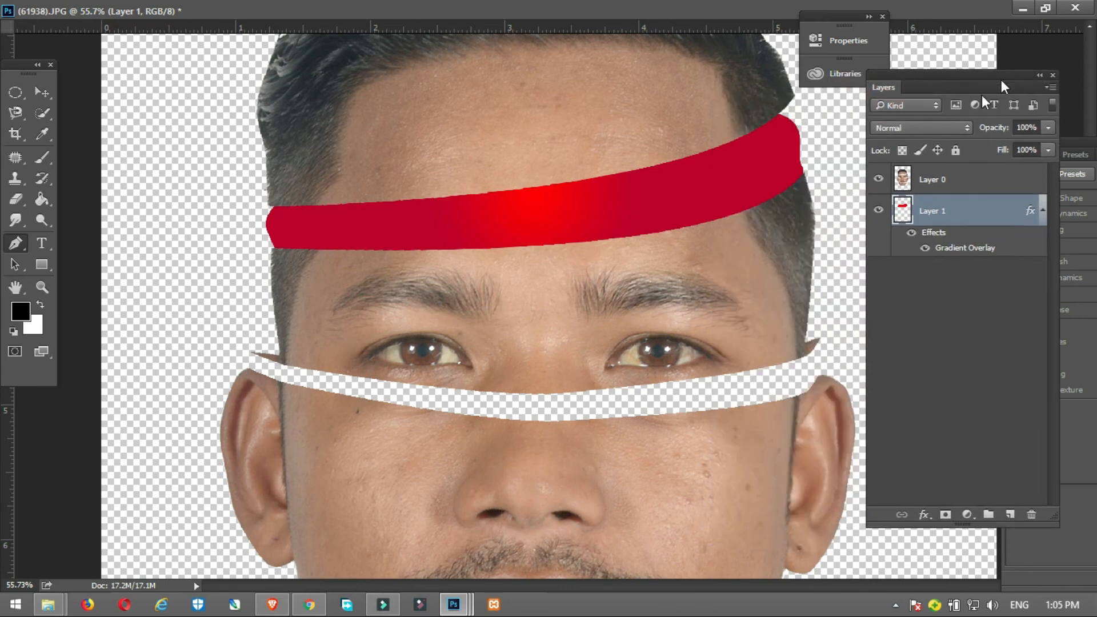
{"action": "key", "text": "v"}
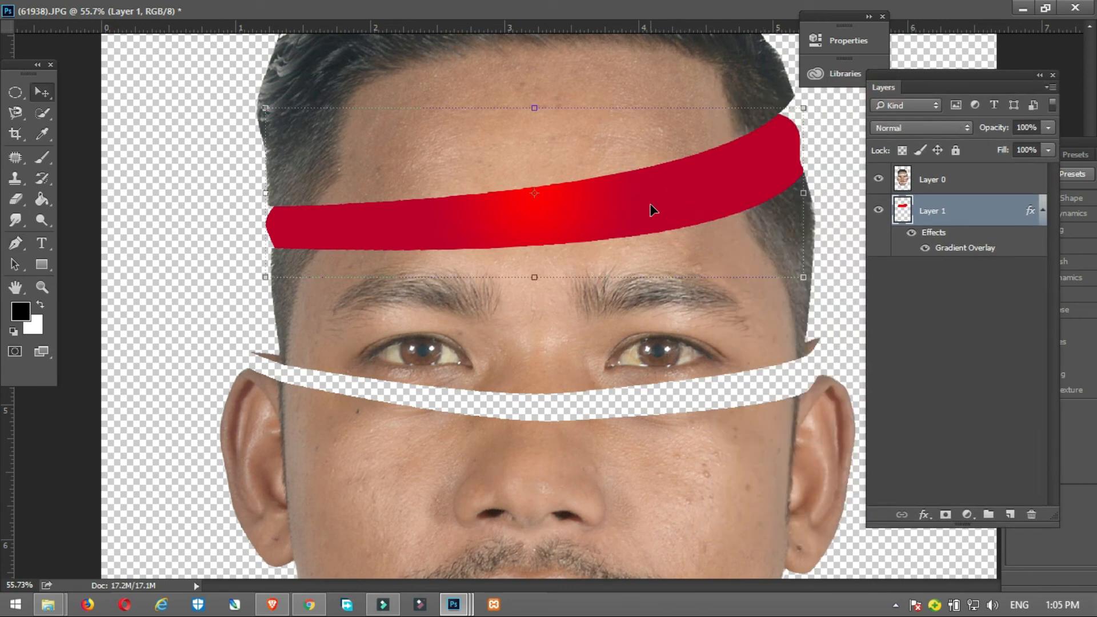
Step: Duplicate the red forehead band onto the gap below the eyes, rotating it clockwise and narrowing it to fit between the ears
{"action": "left_click_drag", "start_coordinate": [653, 192], "coordinate": [657, 384]}
{"action": "key", "text": "ctrl+t"}
{"action": "left_click_drag", "start_coordinate": [823, 304], "coordinate": [857, 353]}
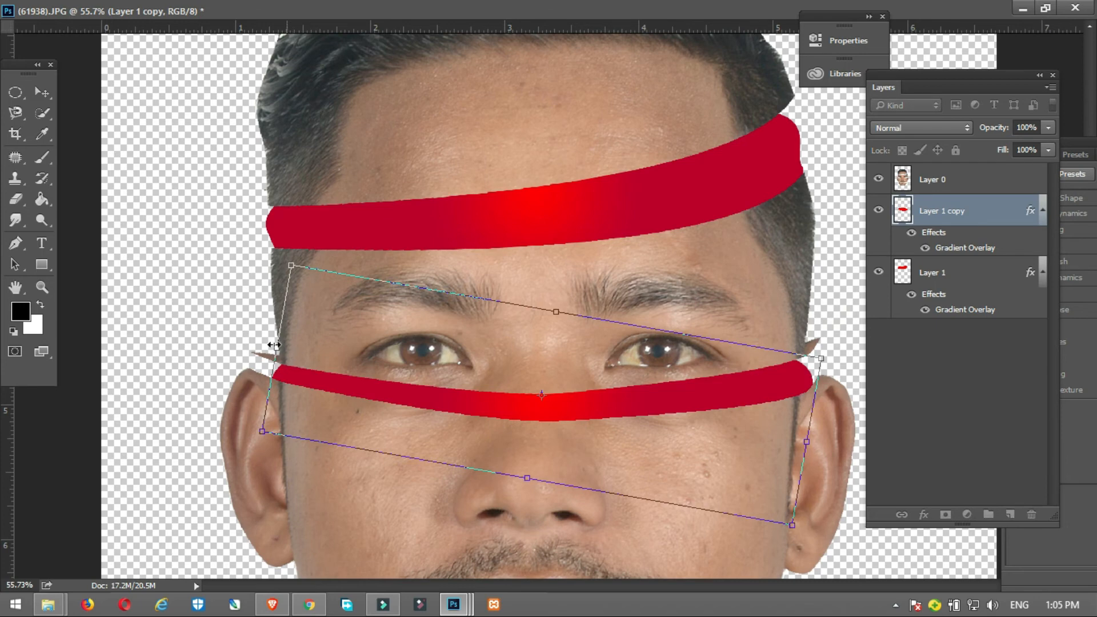
{"action": "mouse_move", "coordinate": [272, 346]}
{"action": "left_mouse_down"}
{"action": "mouse_move", "coordinate": [256, 345]}
{"action": "mouse_move", "coordinate": [287, 344]}
{"action": "left_mouse_up"}
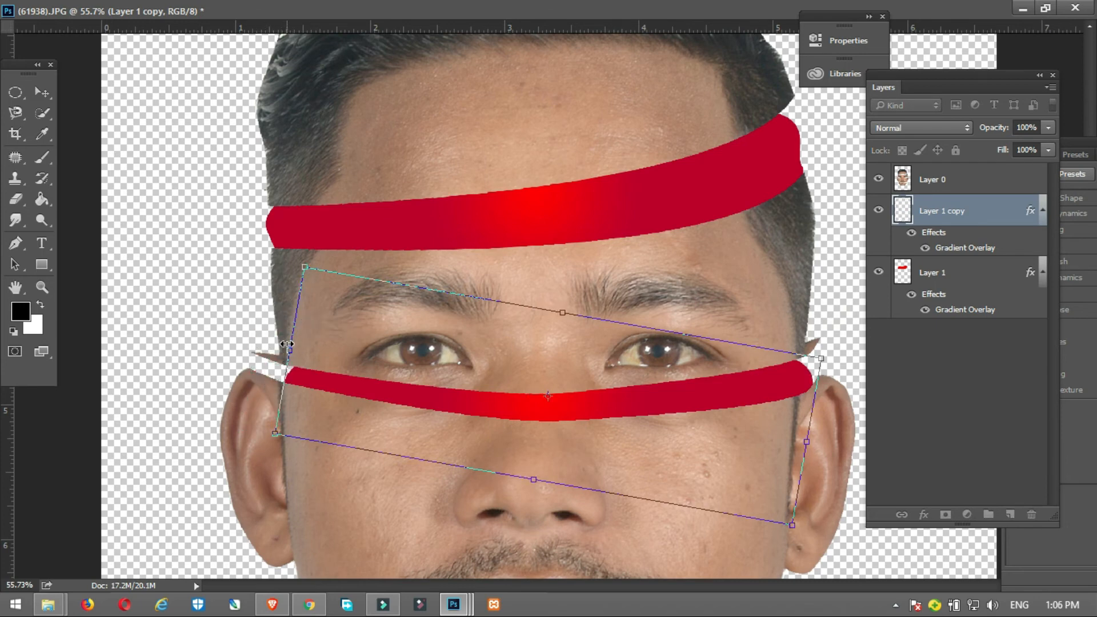
{"action": "key", "text": "Return"}
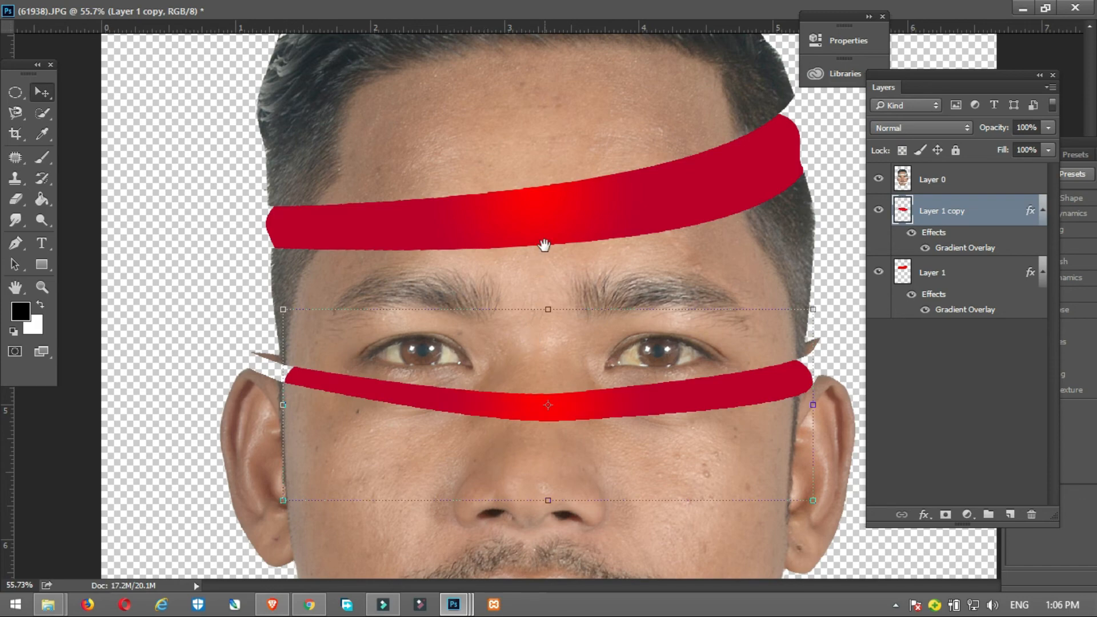
Step: Duplicate the red band below the eyes onto the gap through the lips, rotating and scaling it to the jaw's width
{"action": "left_click_drag", "start_coordinate": [544, 245], "coordinate": [526, 117]}
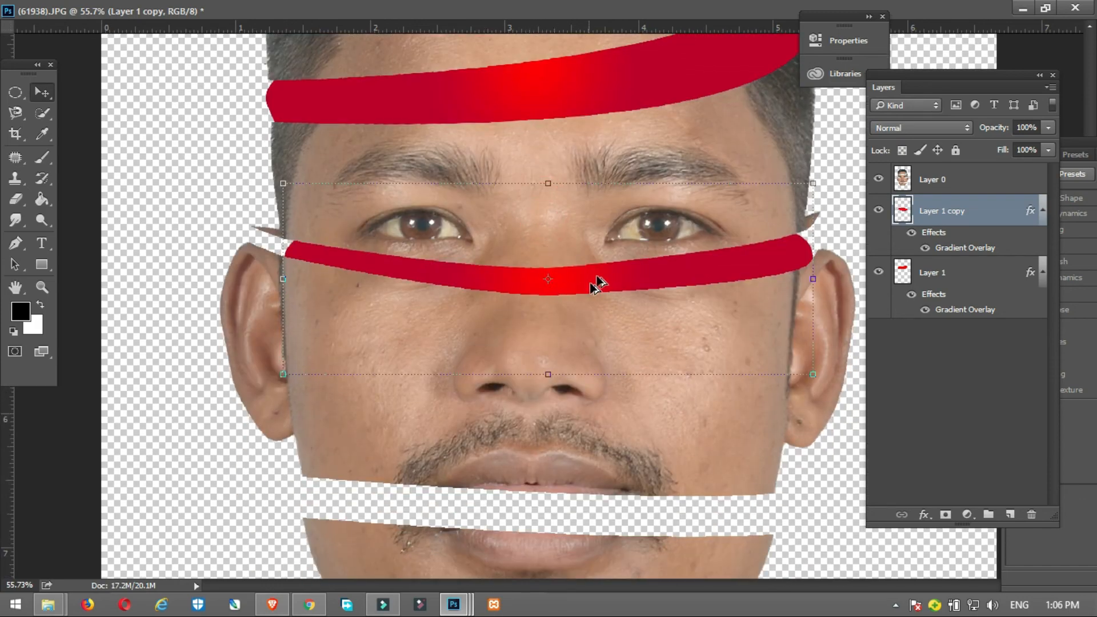
{"action": "left_click_drag", "start_coordinate": [597, 279], "coordinate": [588, 515]}
{"action": "left_click_drag", "start_coordinate": [802, 422], "coordinate": [771, 435]}
{"action": "left_click_drag", "start_coordinate": [703, 519], "coordinate": [731, 519]}
{"action": "left_click_drag", "start_coordinate": [793, 435], "coordinate": [770, 443]}
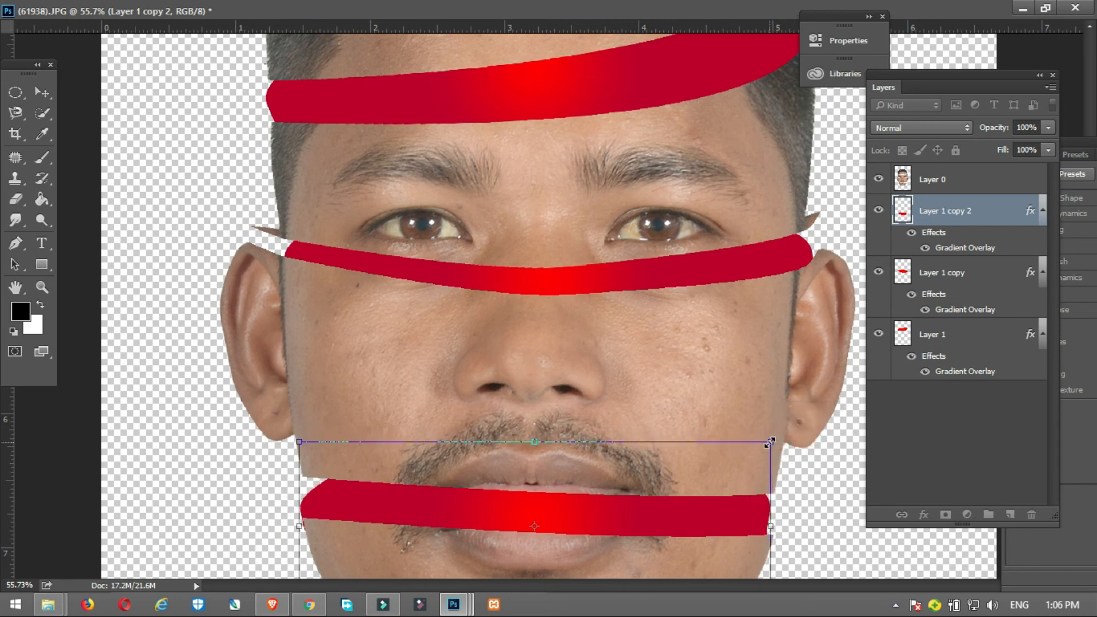
{"action": "key", "text": "Return"}
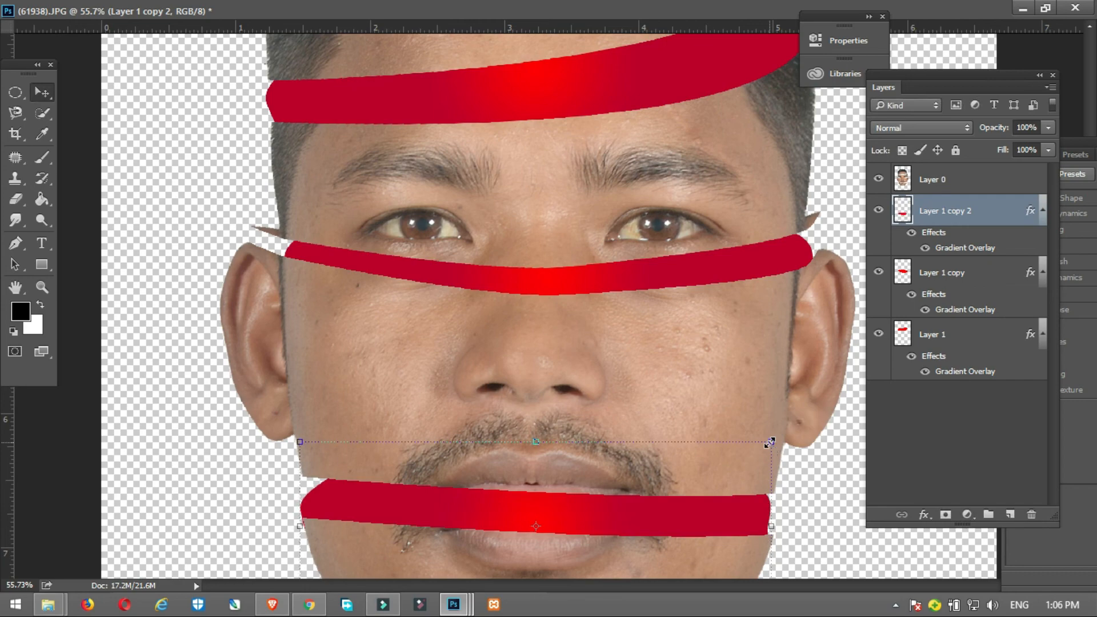
{"action": "scroll", "coordinate": [603, 392], "scroll_direction": "down", "scroll_amount": 5}
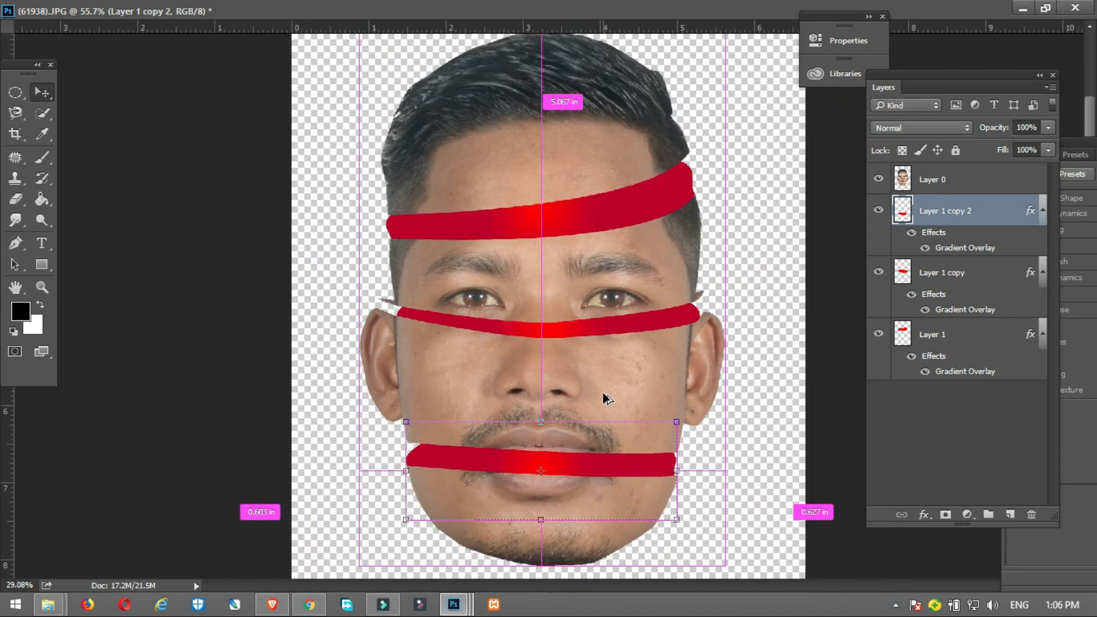
{"action": "scroll", "coordinate": [606, 398], "scroll_direction": "down", "scroll_amount": 2}
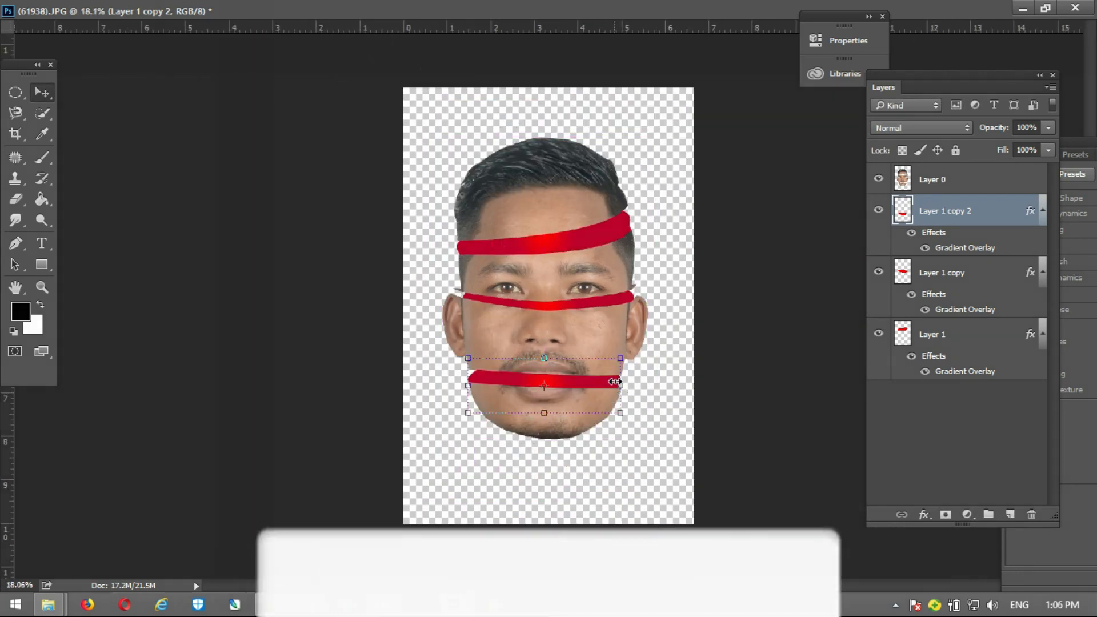